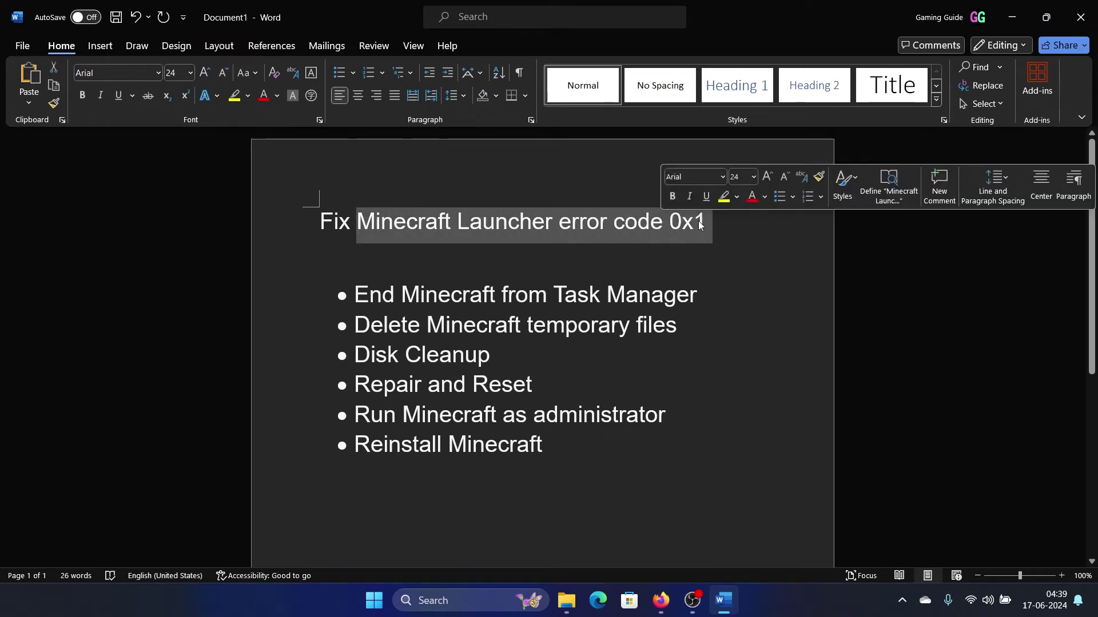
# Launch Minecraft Launcher from the Windows Search results for 'mine'
pyautogui.click(747, 250)
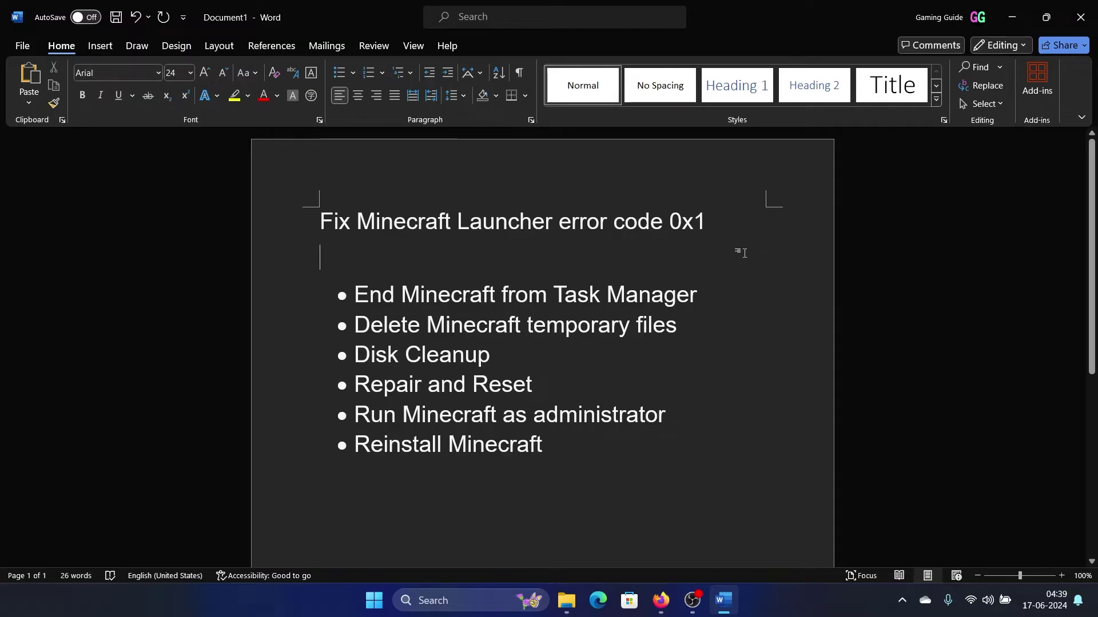
pyautogui.click(473, 600)
pyautogui.write('mine')
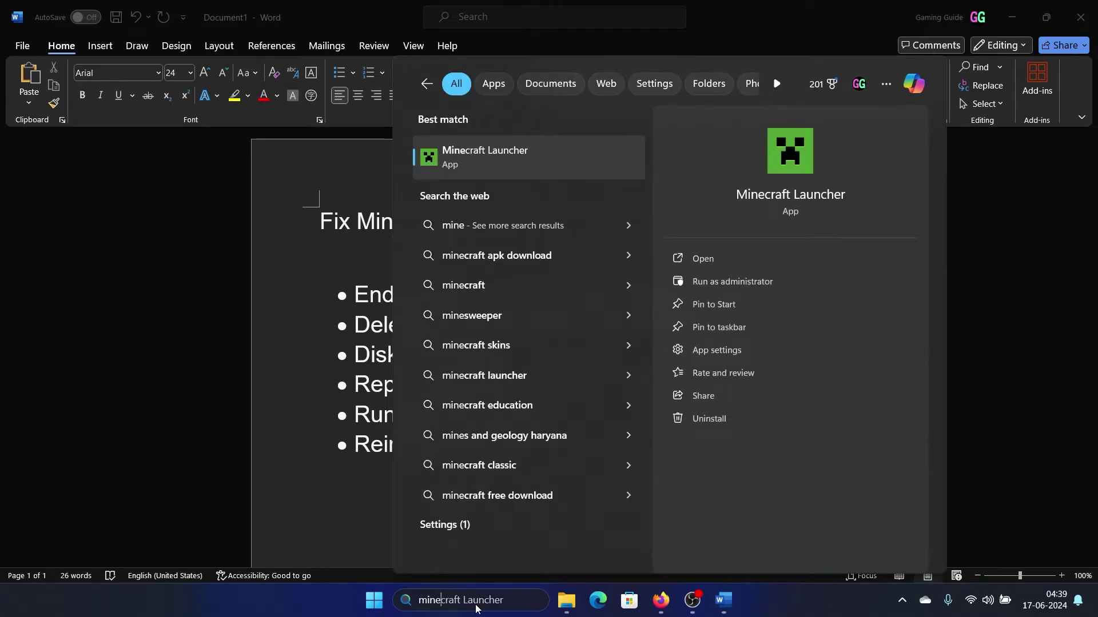
pyautogui.click(523, 169)
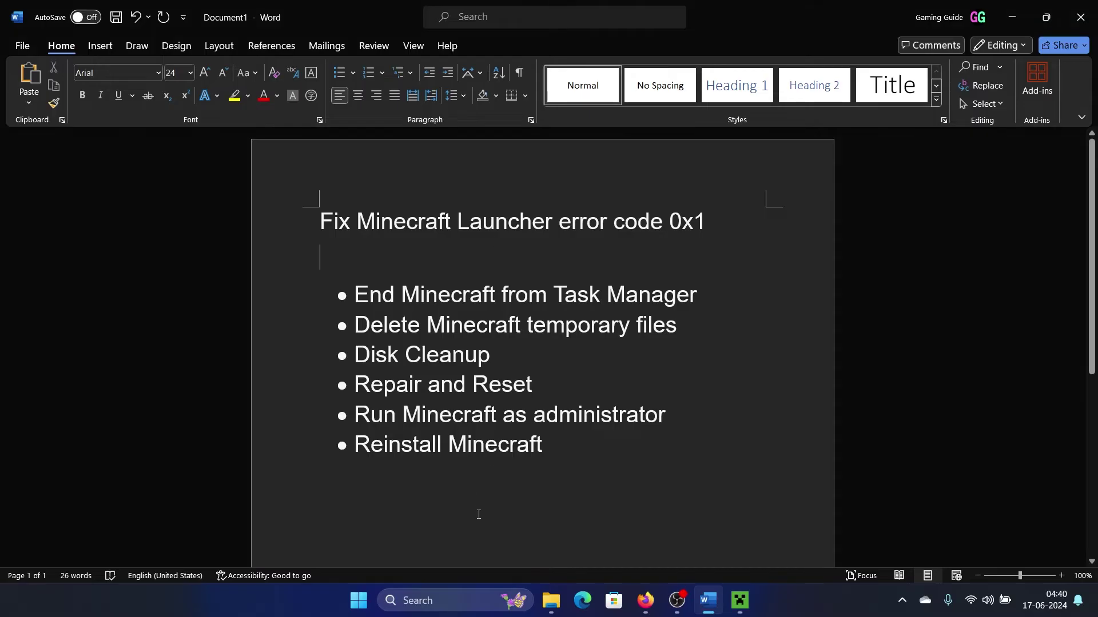
# Open Task Manager and relaunch Minecraft Launcher from recent search items
pyautogui.click(456, 600)
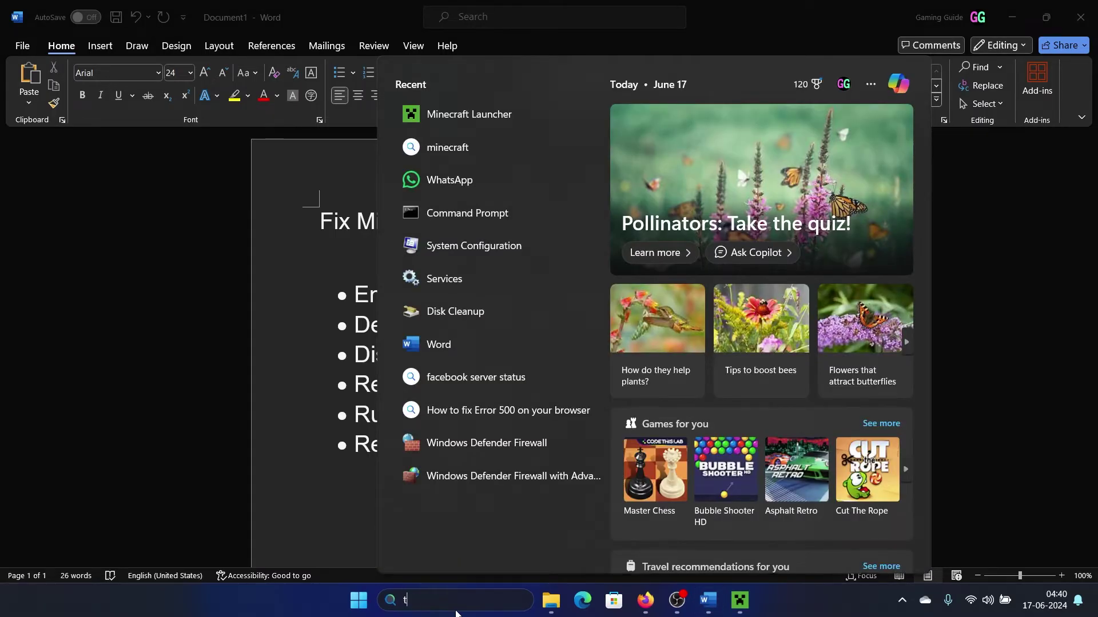
pyautogui.write('taskk')
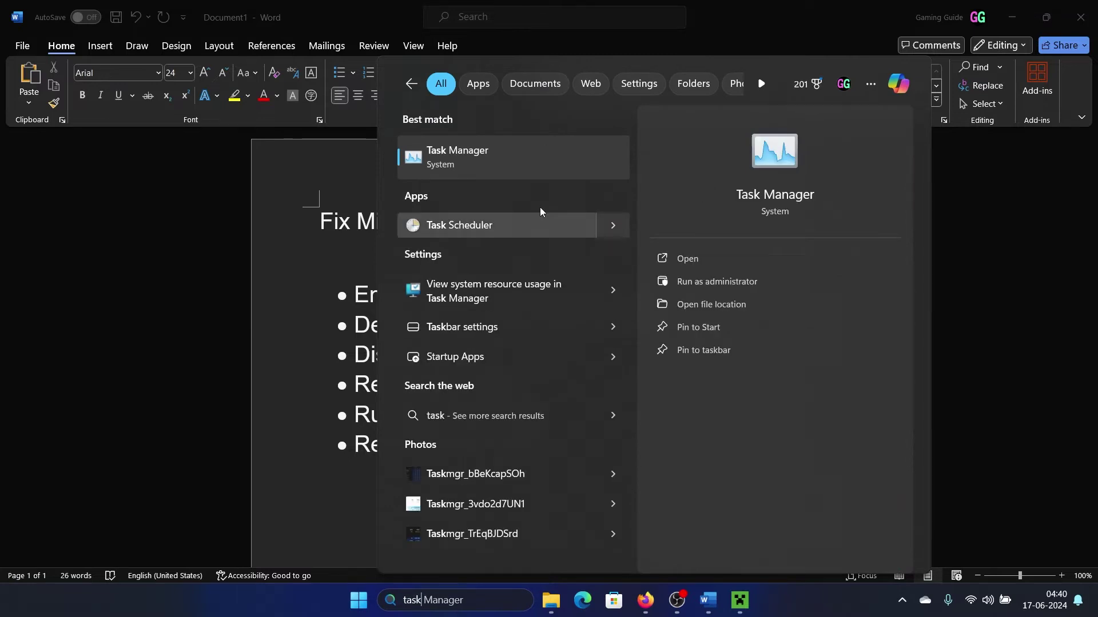
pyautogui.click(536, 175)
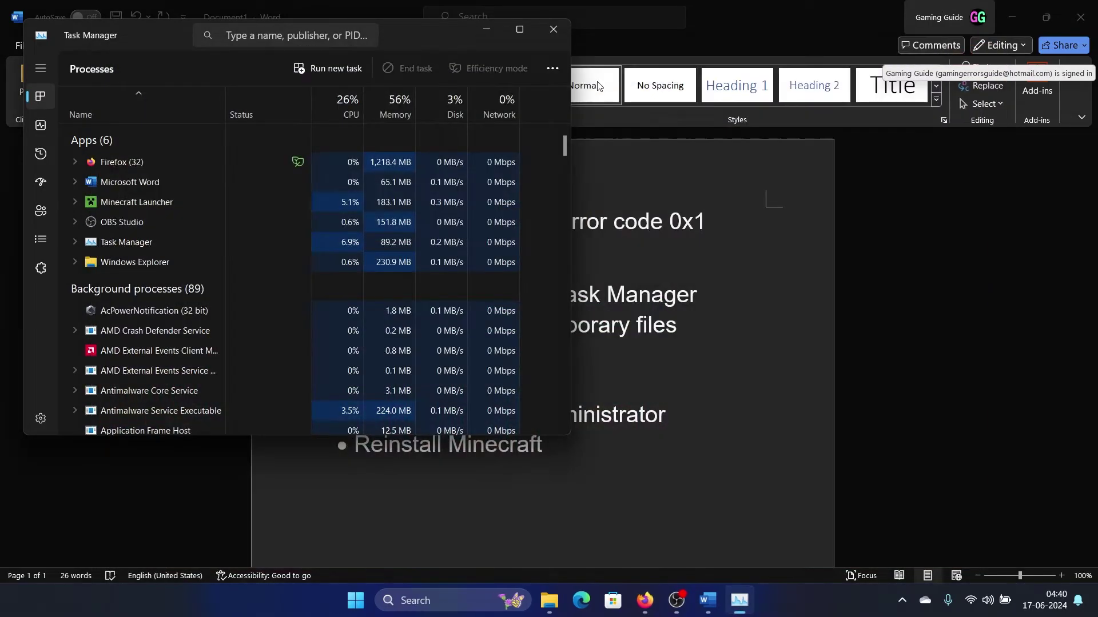
pyautogui.scroll(-2, 307, 197)
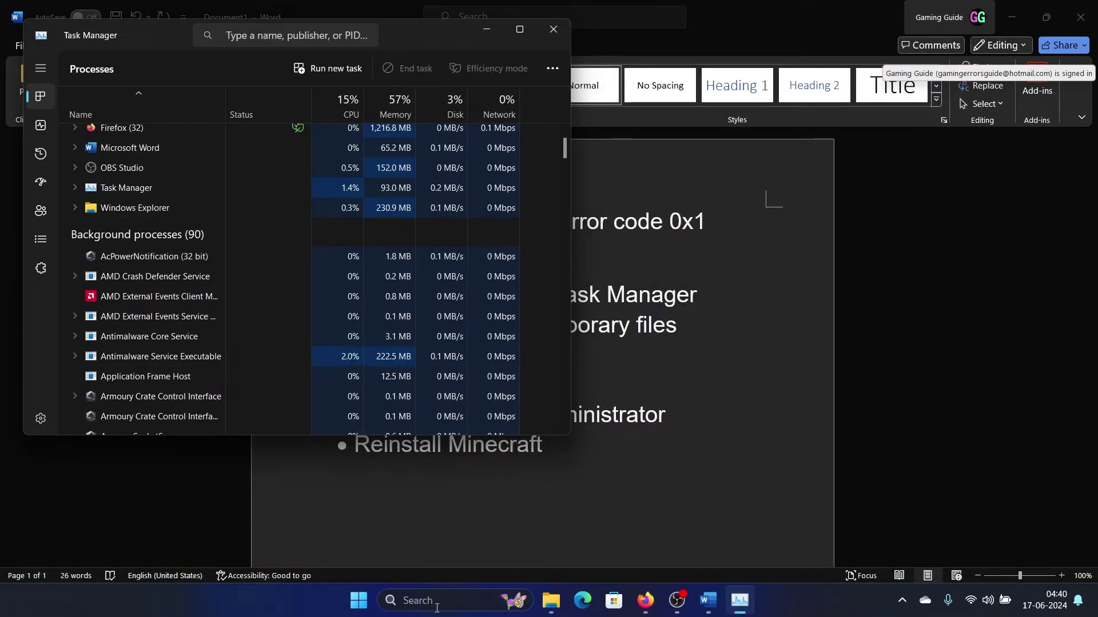
pyautogui.click(436, 610)
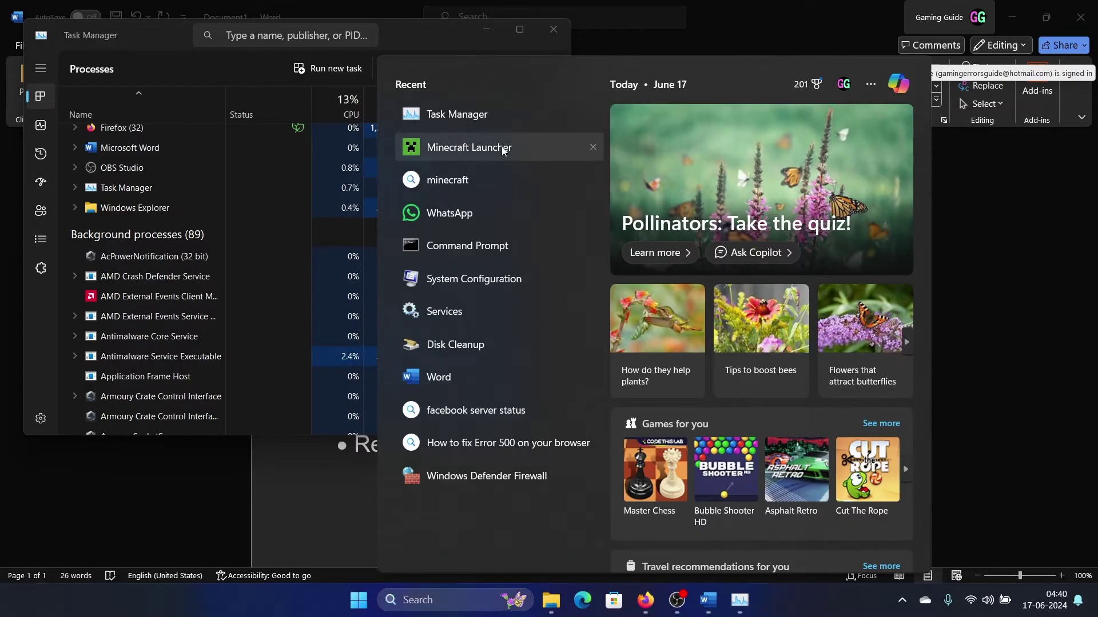
pyautogui.click(502, 147)
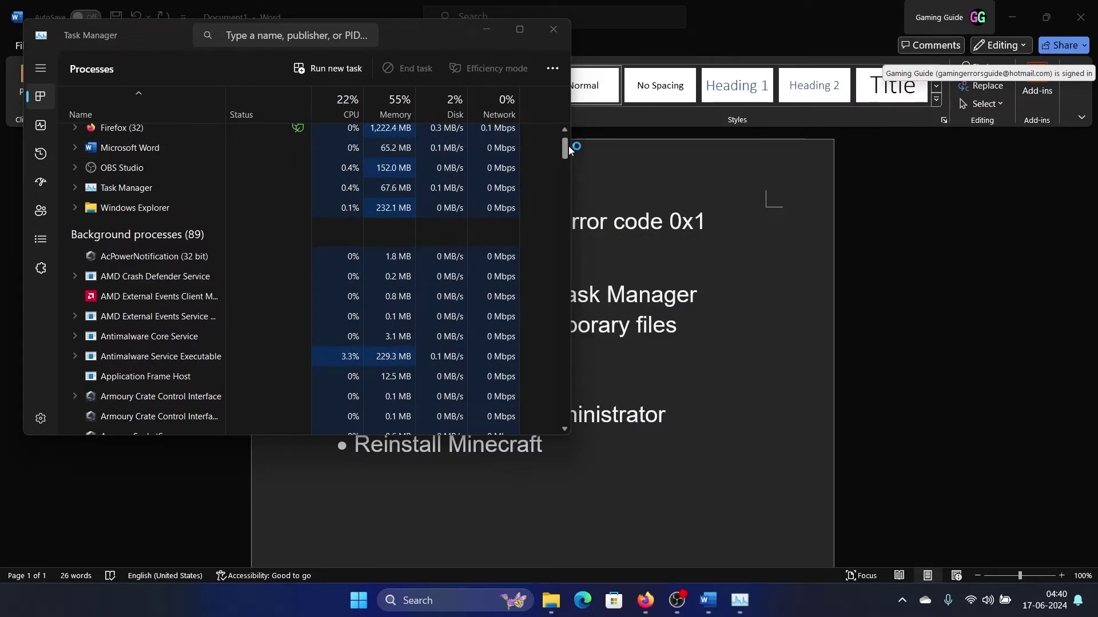
pyautogui.scroll(1, 569, 146)
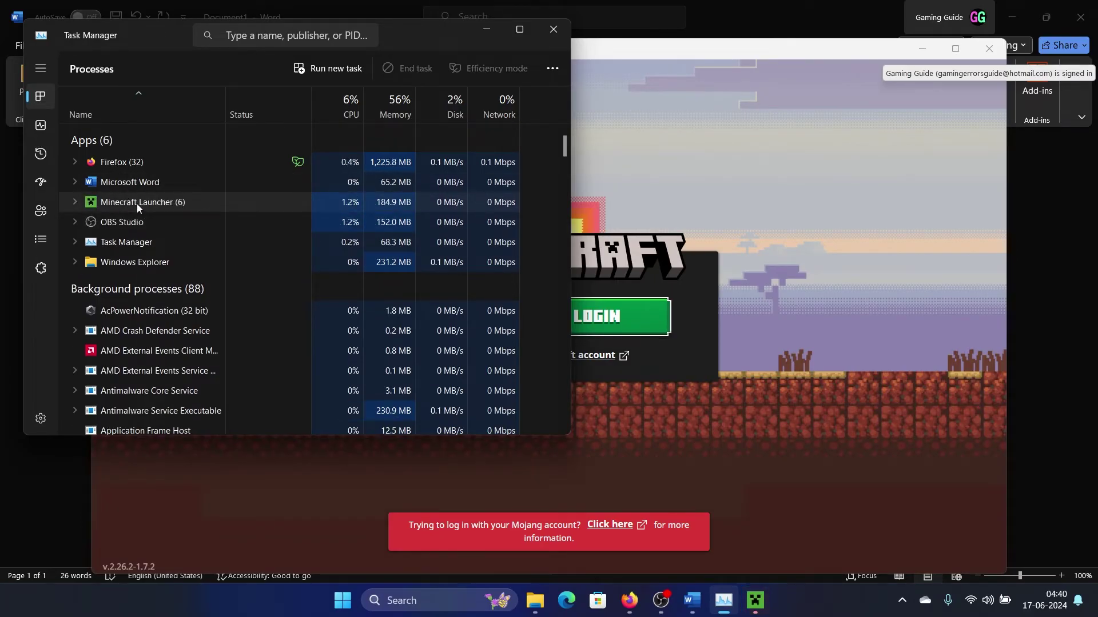
# End the Minecraft Launcher task and close Task Manager
pyautogui.rightClick(137, 204)
pyautogui.click(188, 247)
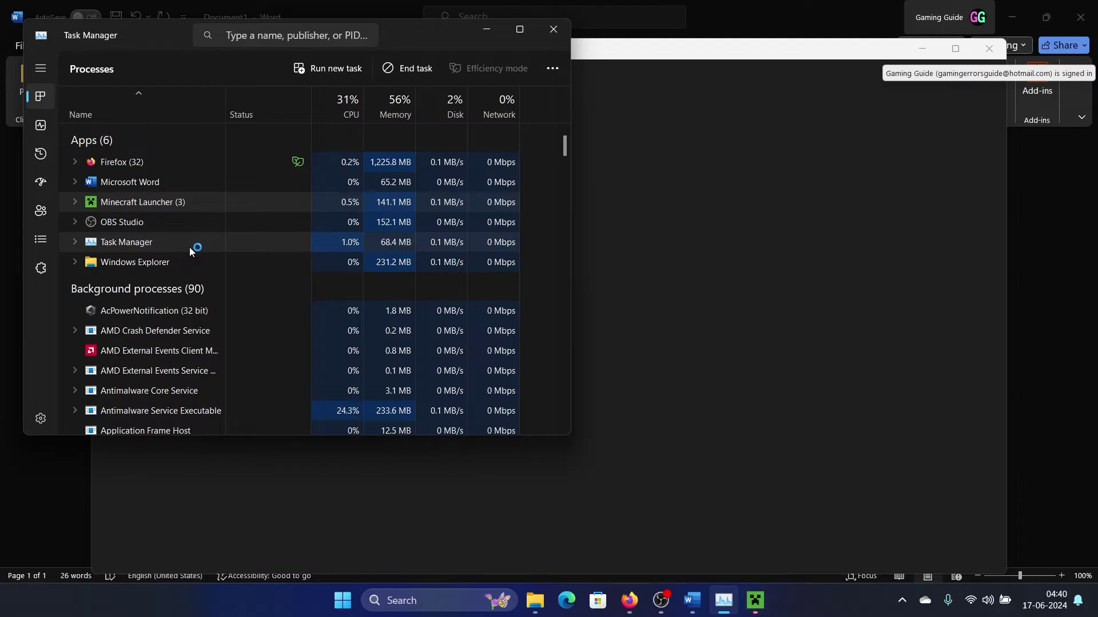
pyautogui.click(553, 30)
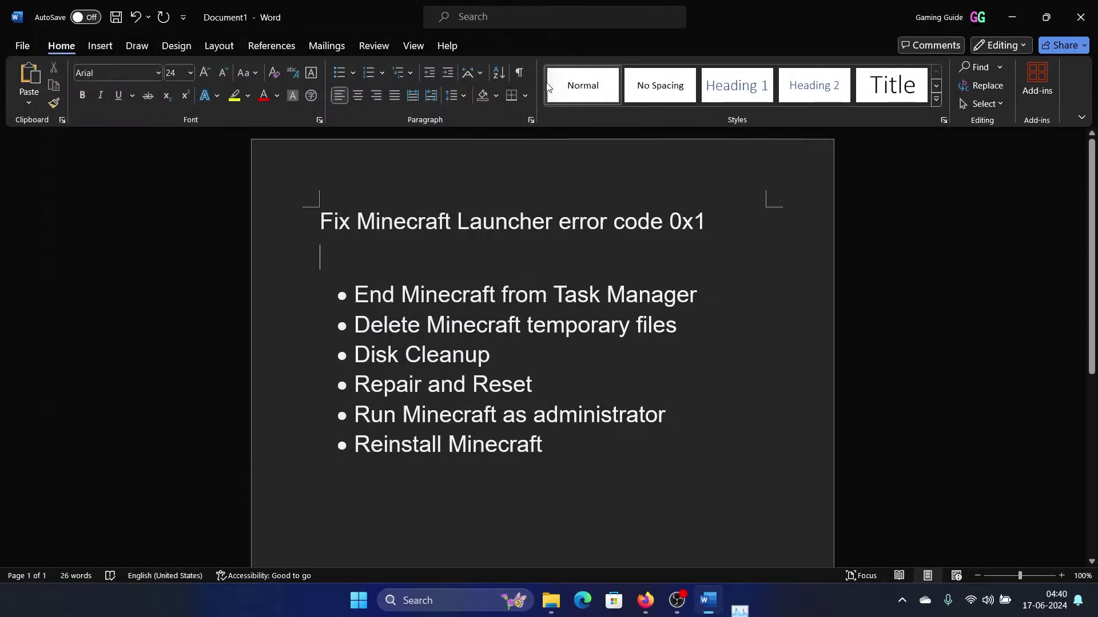
# Open the %appdata% Roaming folder from the Run box
pyautogui.moveTo(355, 324); pyautogui.dragTo(695, 327)
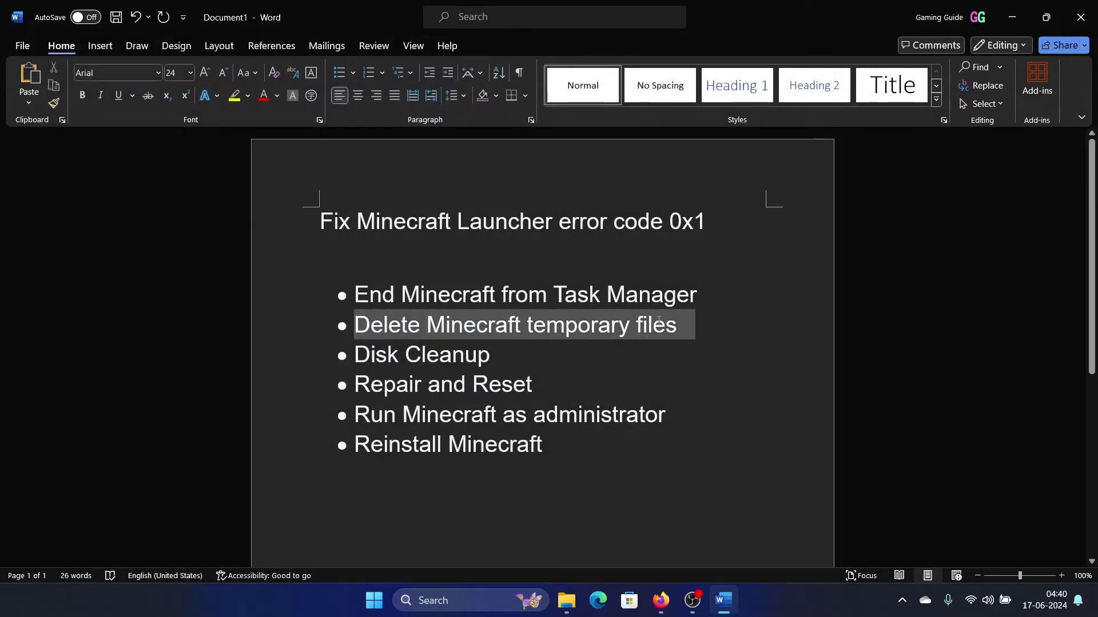
pyautogui.click(636, 441)
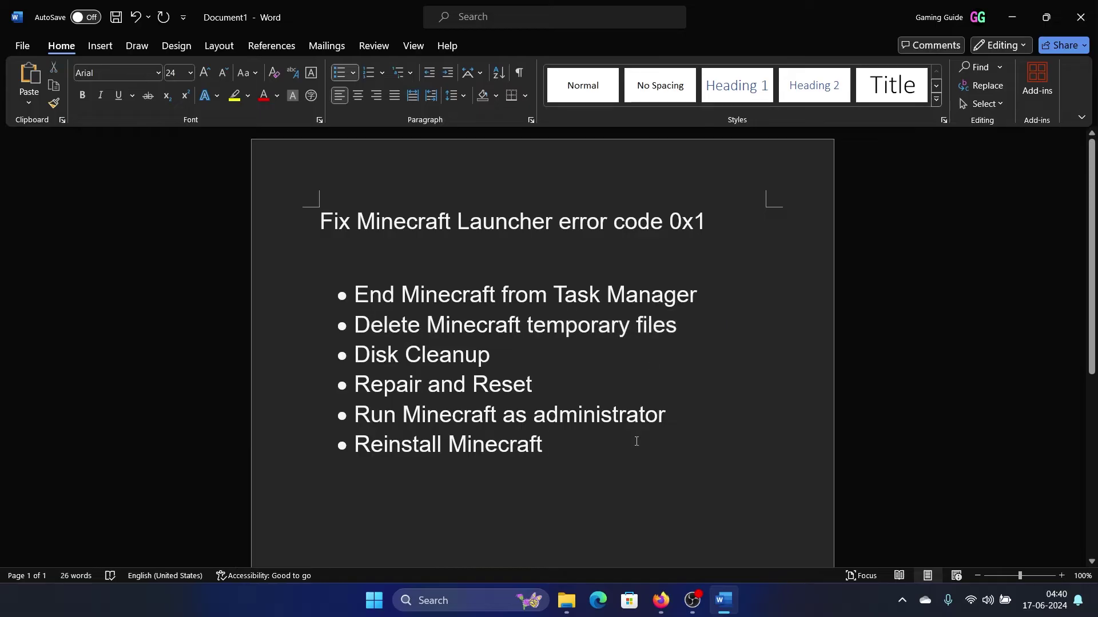
pyautogui.press('super+r')
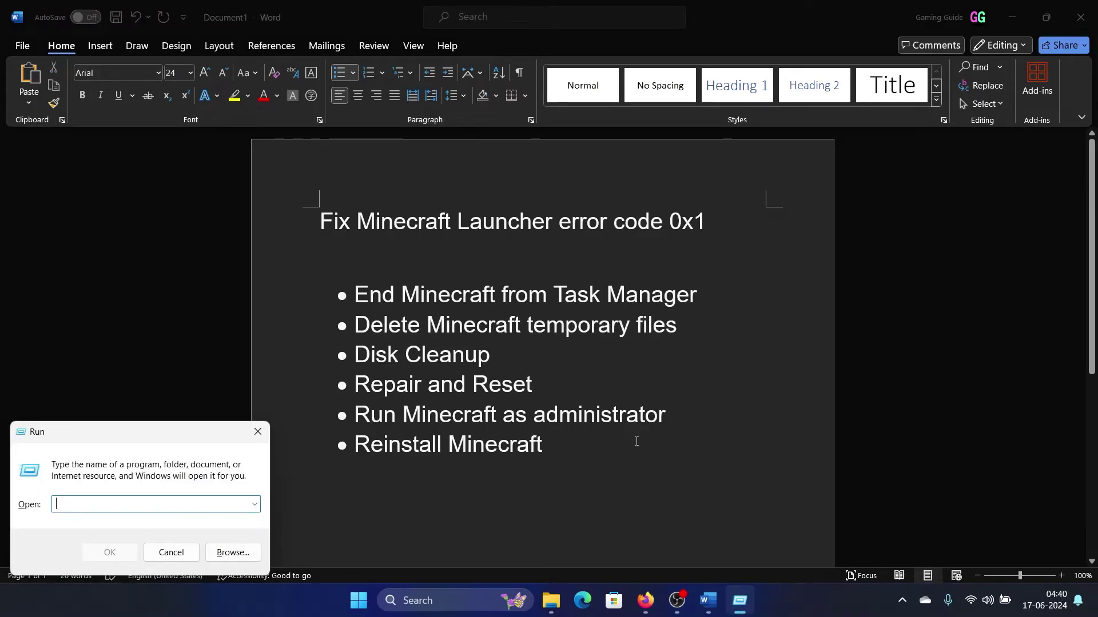
pyautogui.write('%')
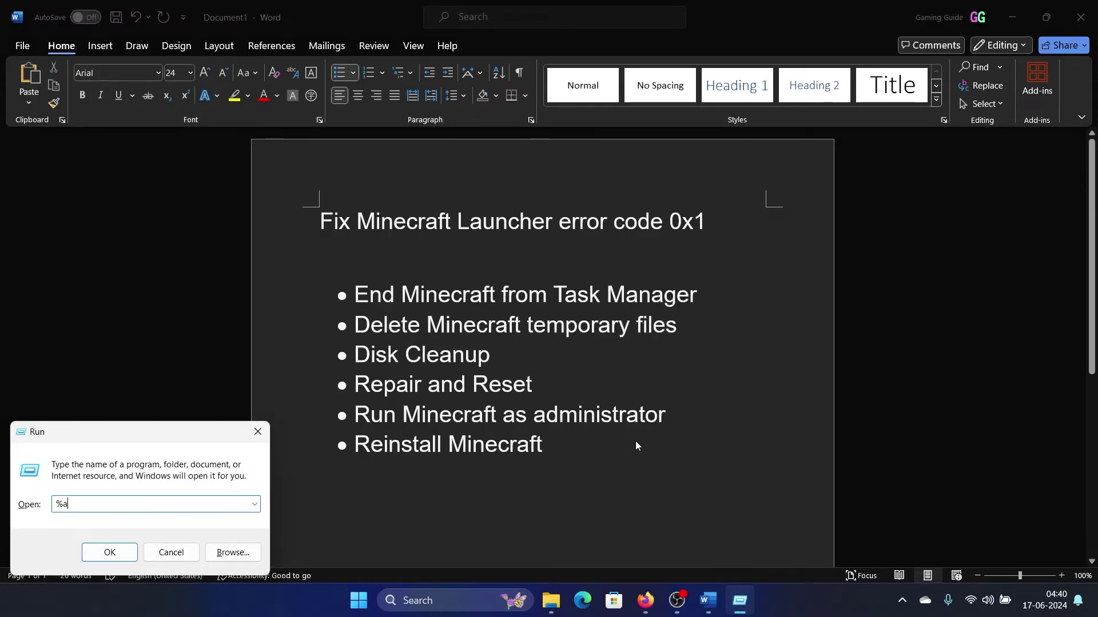
pyautogui.write('ata%')
pyautogui.press('Return')
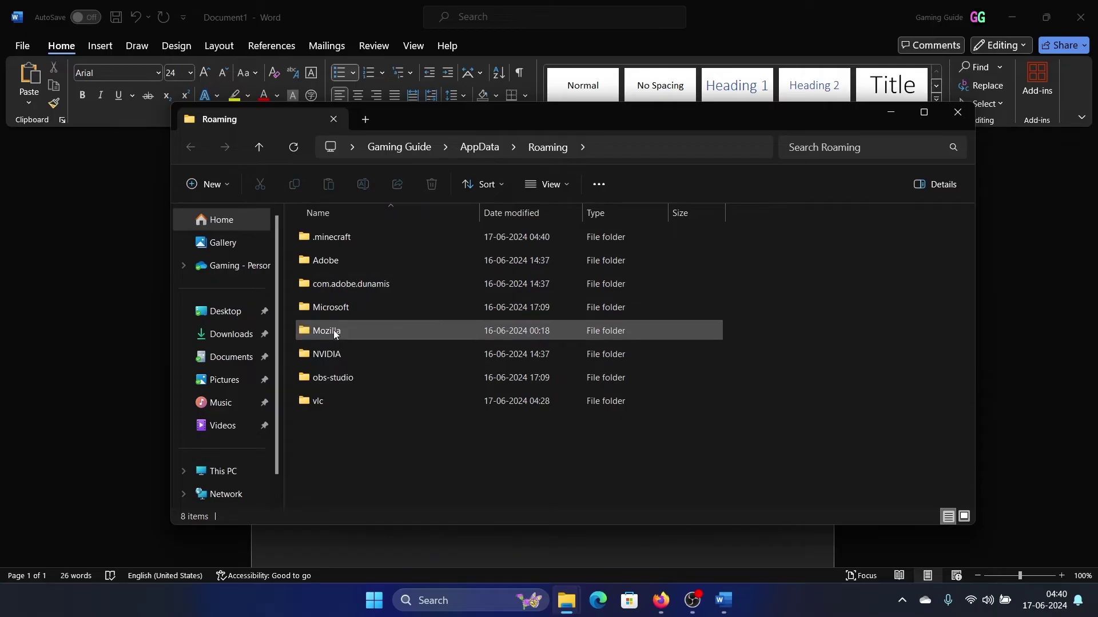
# Delete the .minecraft folder from Roaming and close File Explorer
pyautogui.rightClick(334, 237)
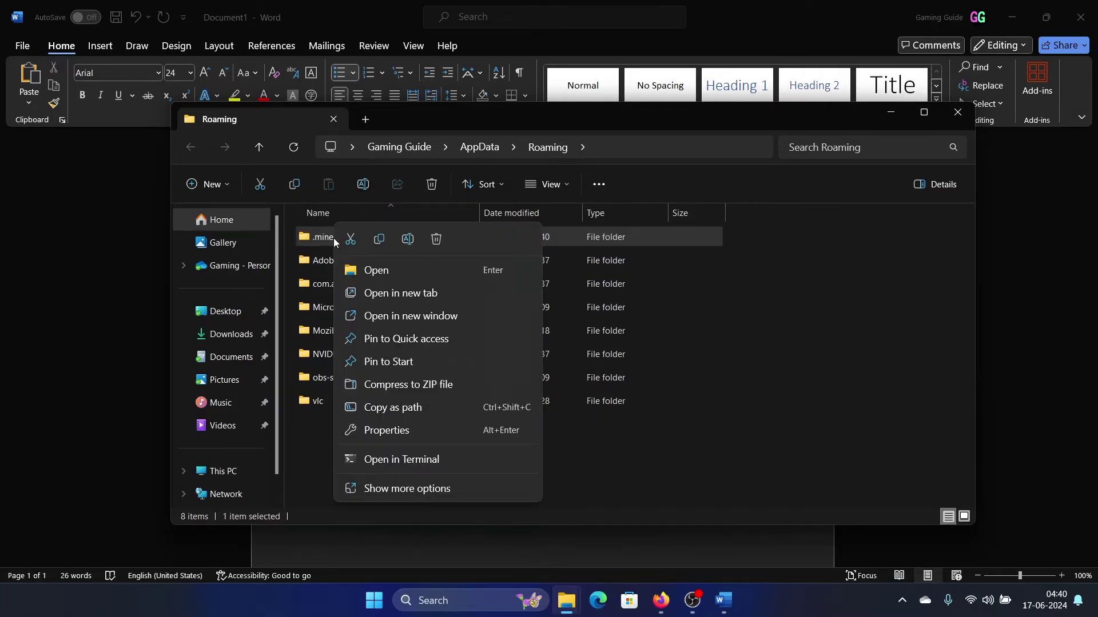
pyautogui.click(435, 240)
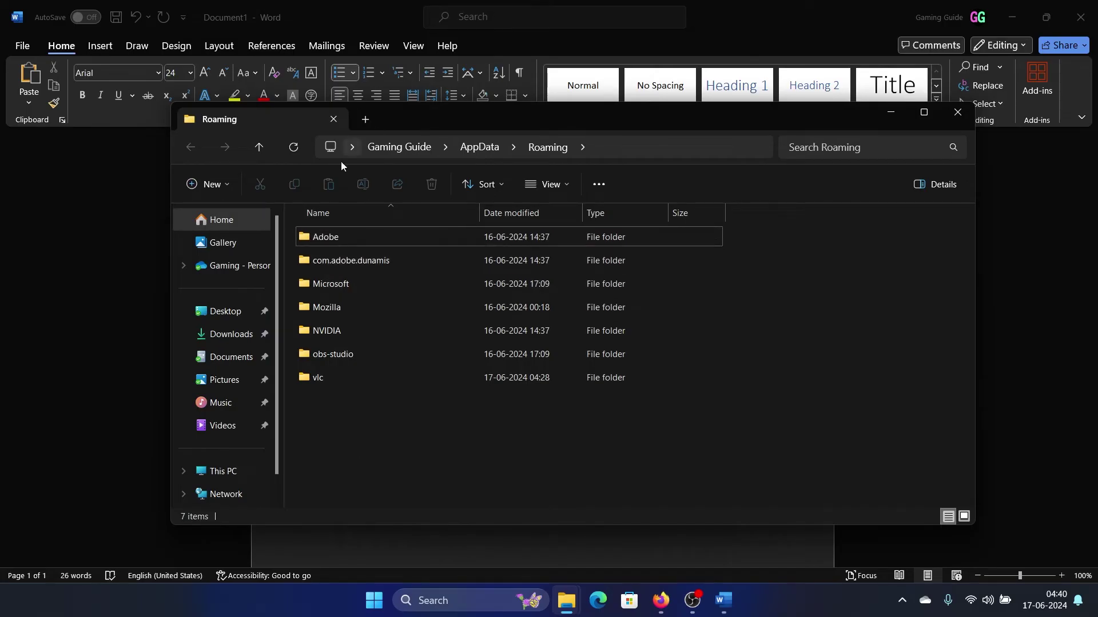
pyautogui.click(959, 114)
# Select the Disk Cleanup item in the Word checklist
pyautogui.moveTo(481, 297); pyautogui.dragTo(610, 325)
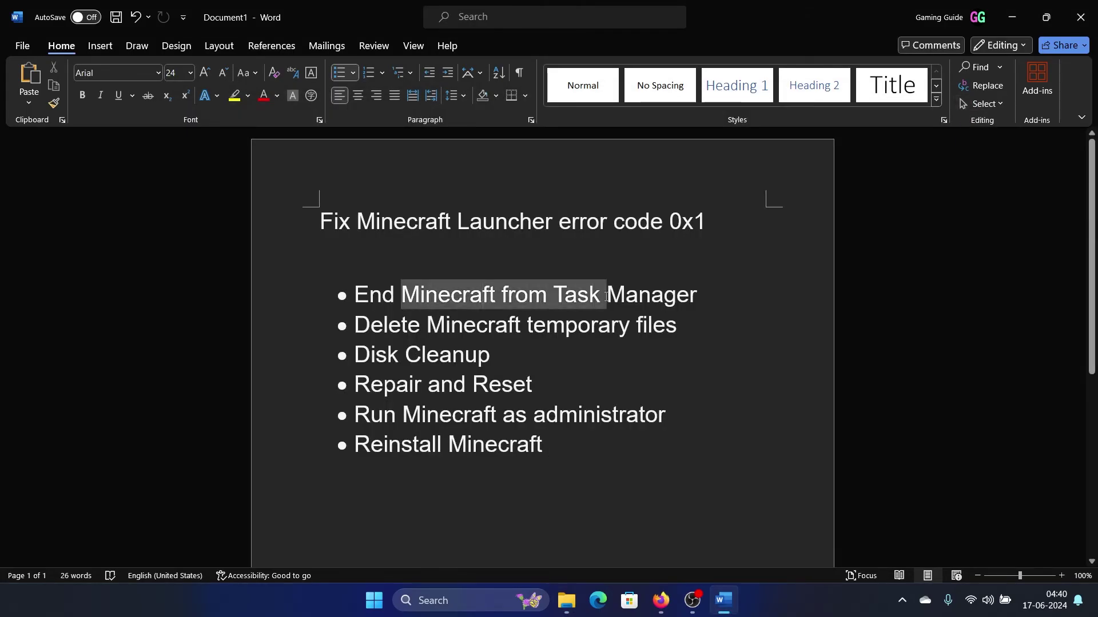
pyautogui.click(560, 360)
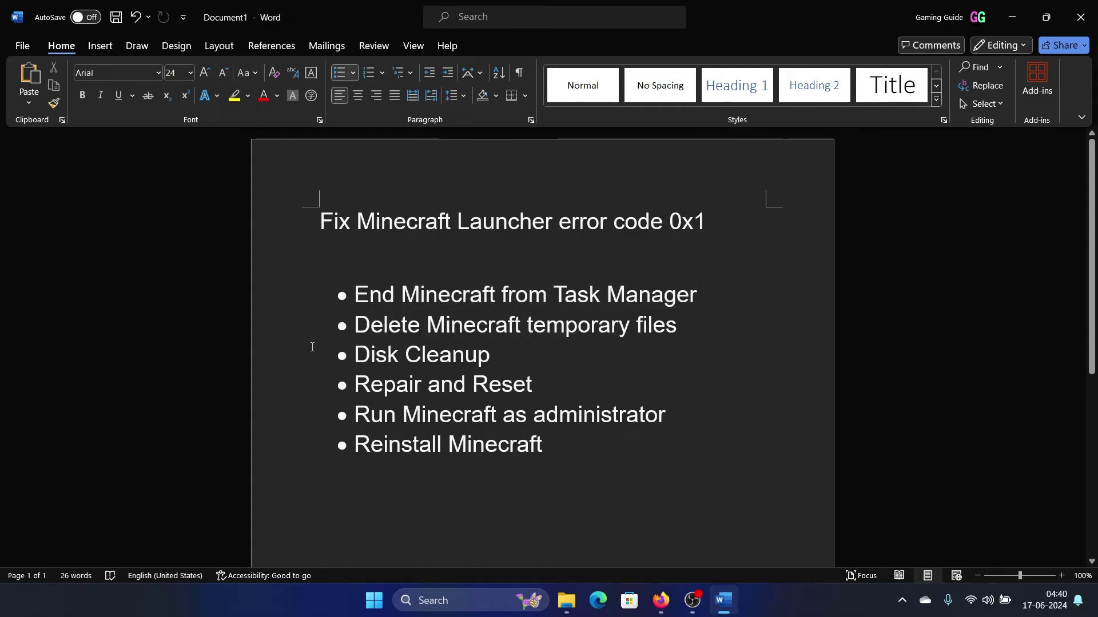
pyautogui.moveTo(358, 354); pyautogui.dragTo(515, 347)
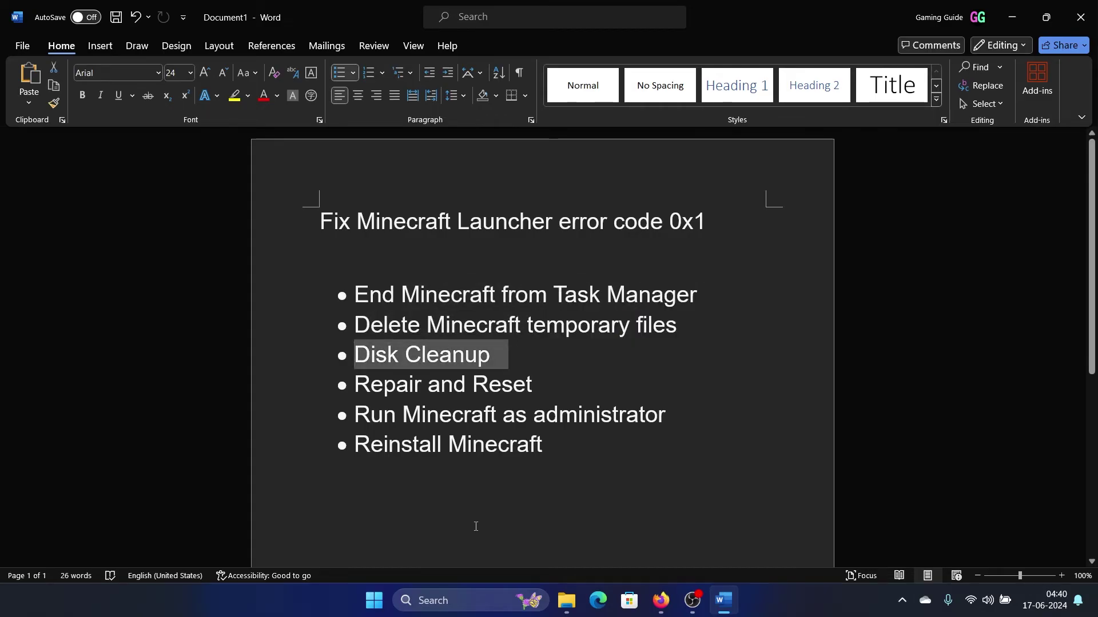
pyautogui.click(470, 602)
pyautogui.write('disk cleanup')
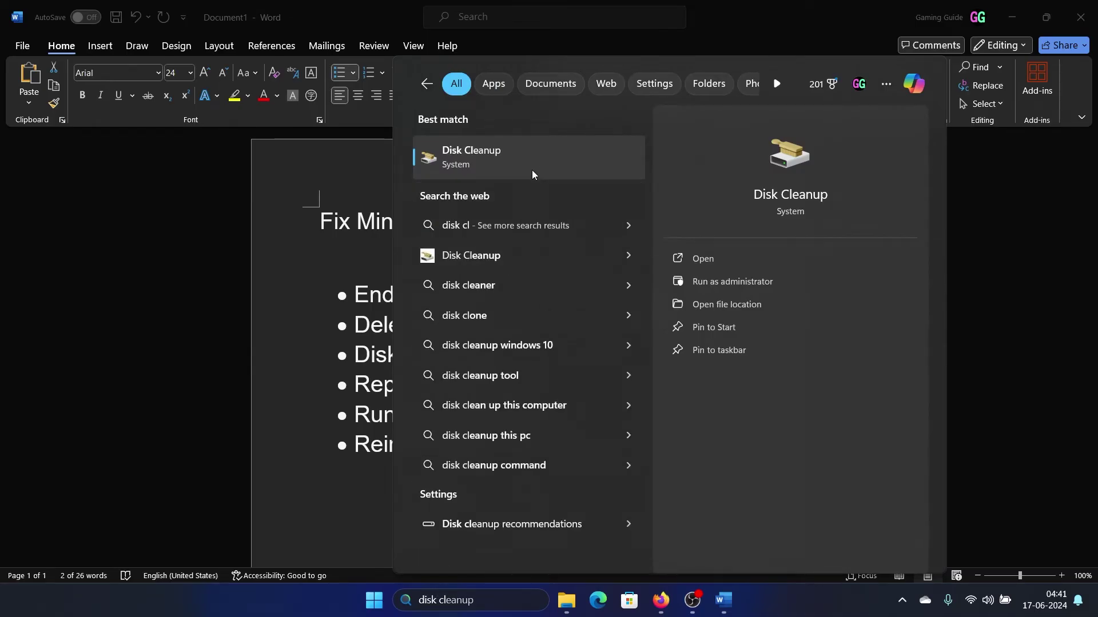
# Run Disk Cleanup on drive C, including DirectX Shader Cache, and permanently delete the files
pyautogui.click(531, 176)
pyautogui.click(508, 324)
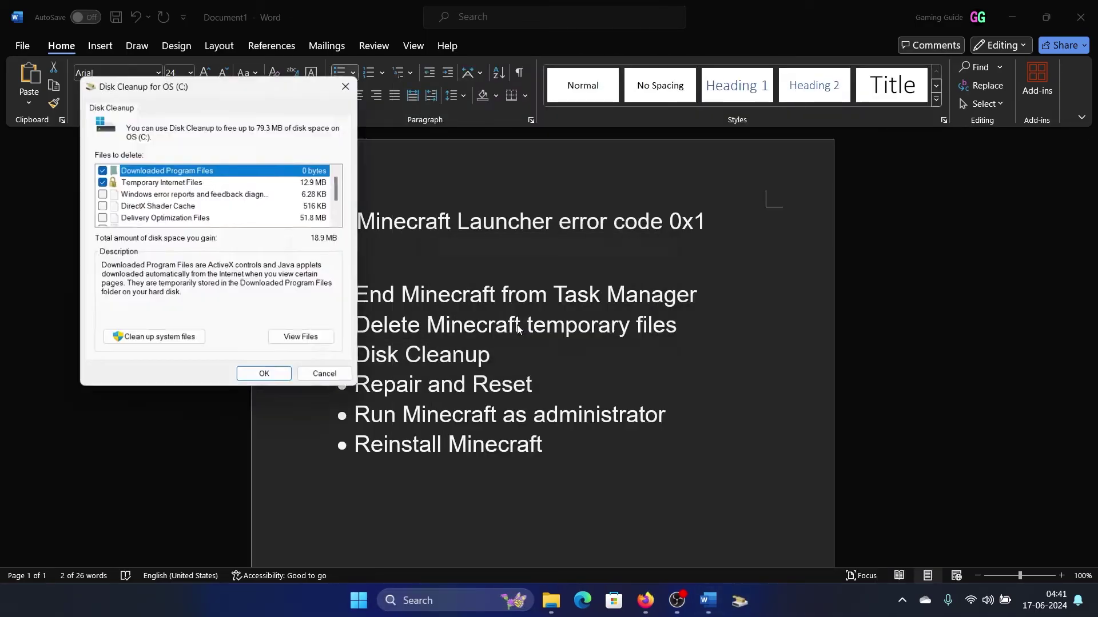
pyautogui.click(101, 206)
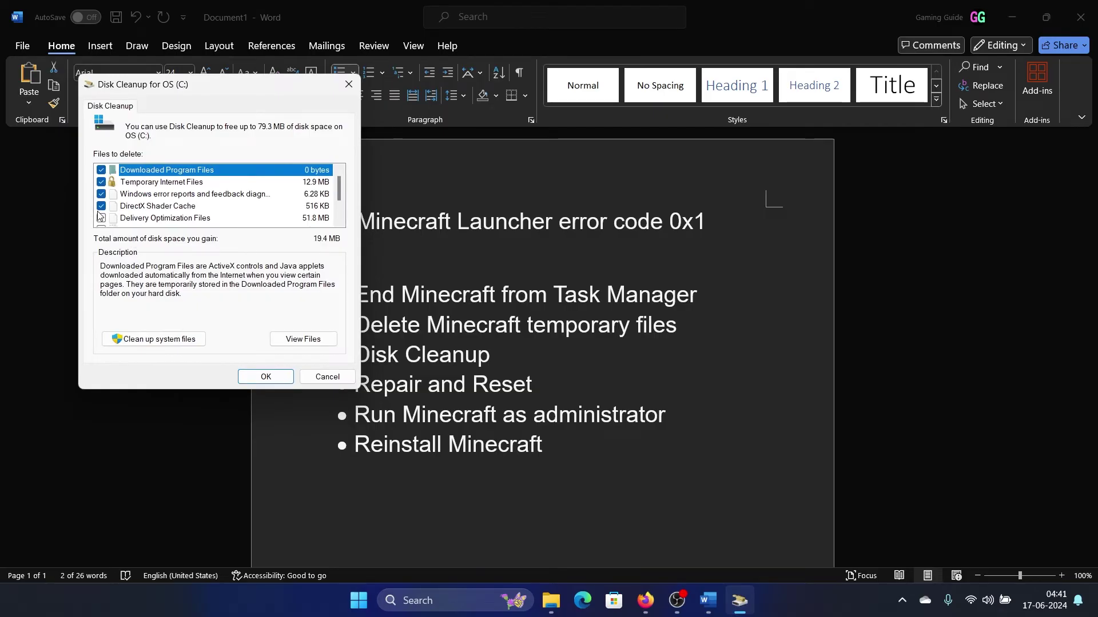
pyautogui.scroll(-1, 101, 208)
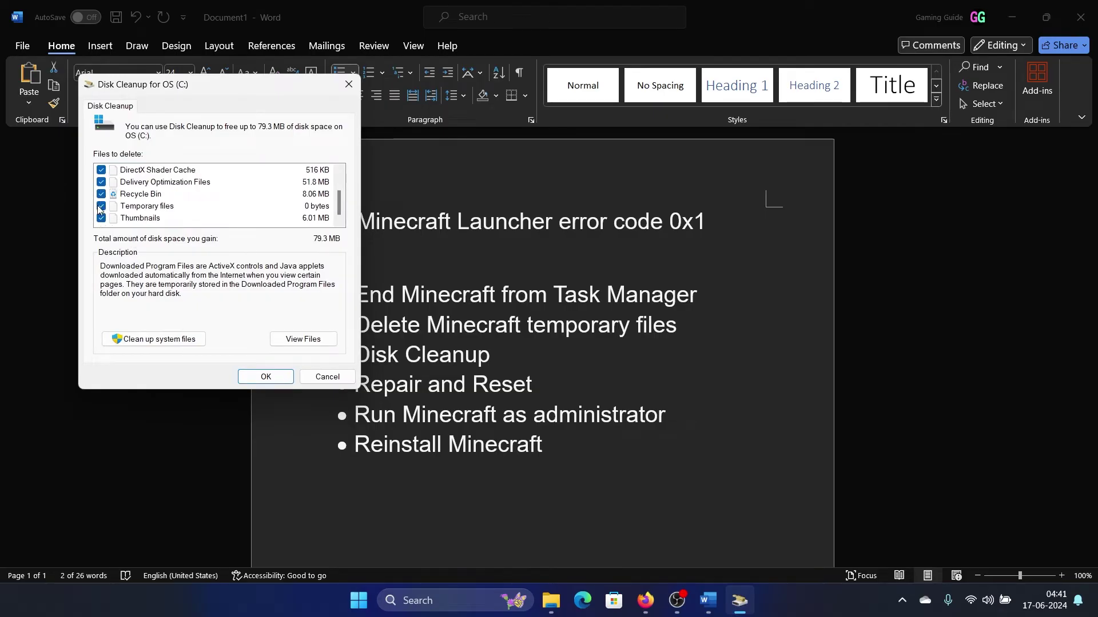
pyautogui.click(273, 374)
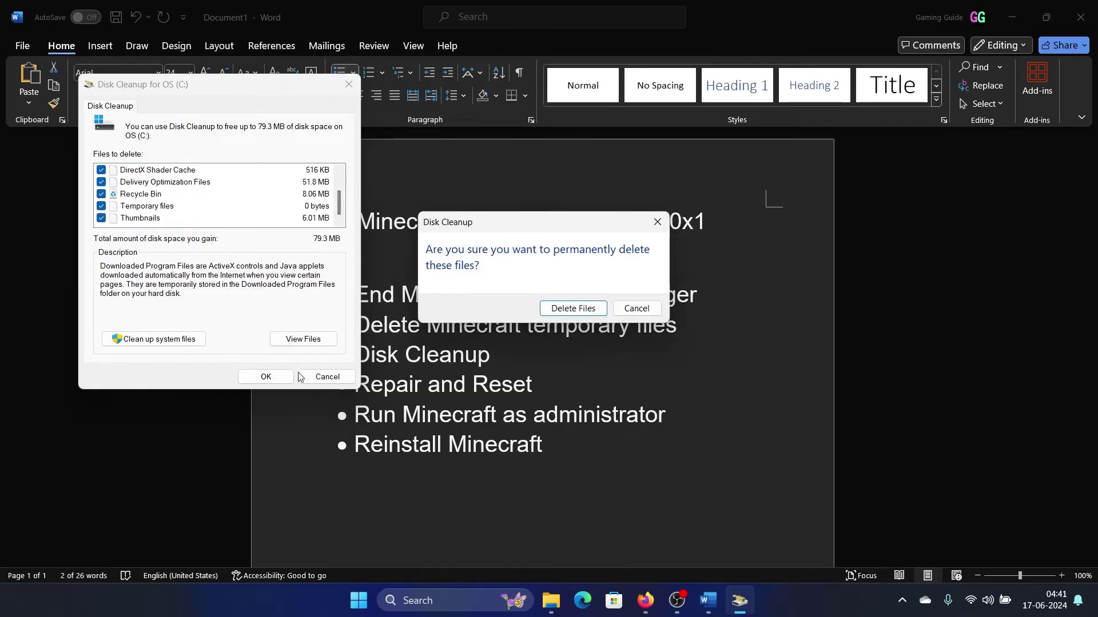
pyautogui.click(579, 308)
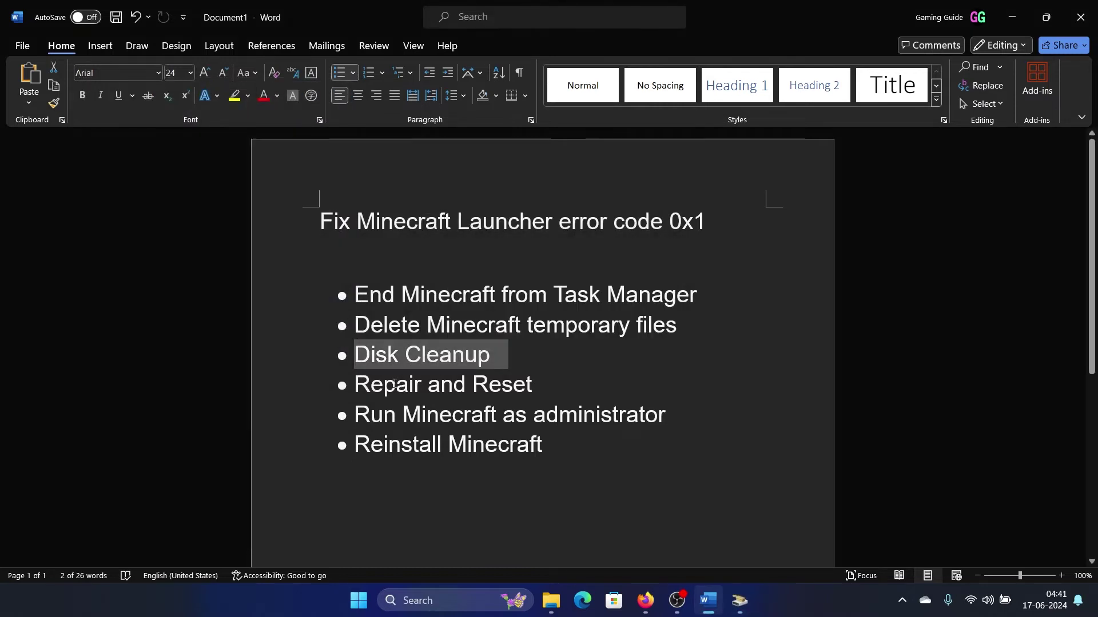
# Highlight the Repair and Reset checklist item in Word
pyautogui.moveTo(354, 384); pyautogui.dragTo(530, 383)
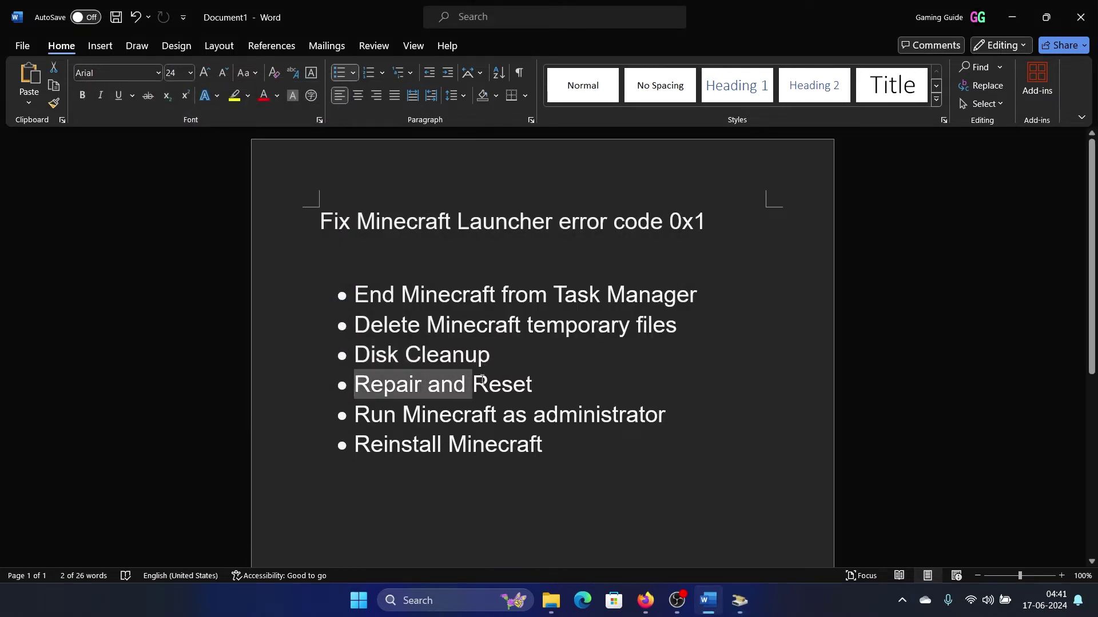
pyautogui.click(540, 388)
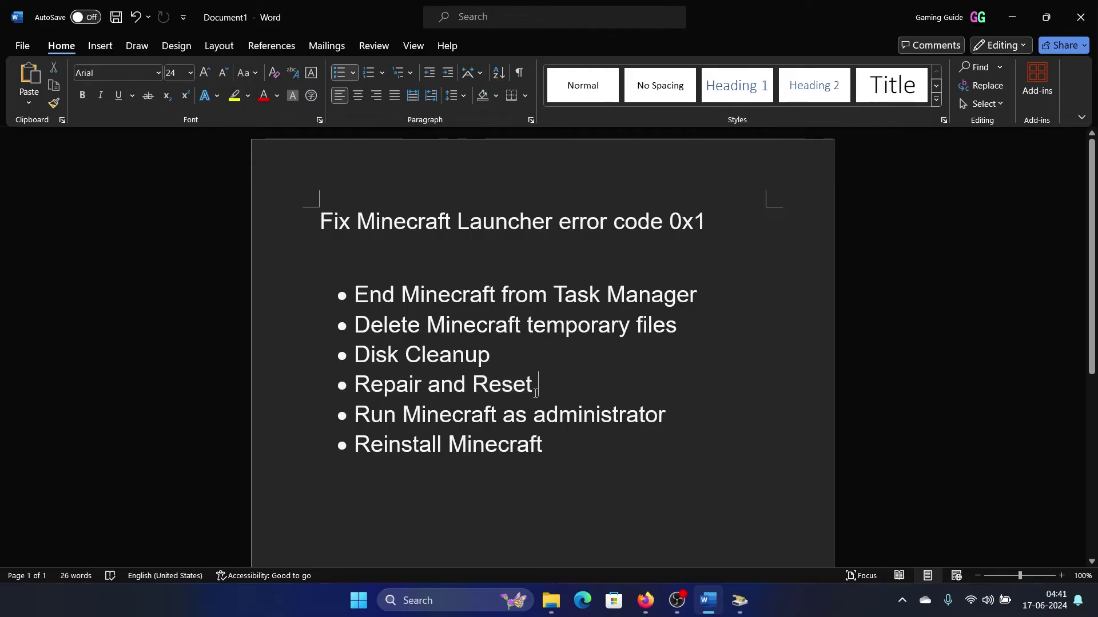
pyautogui.rightClick(358, 602)
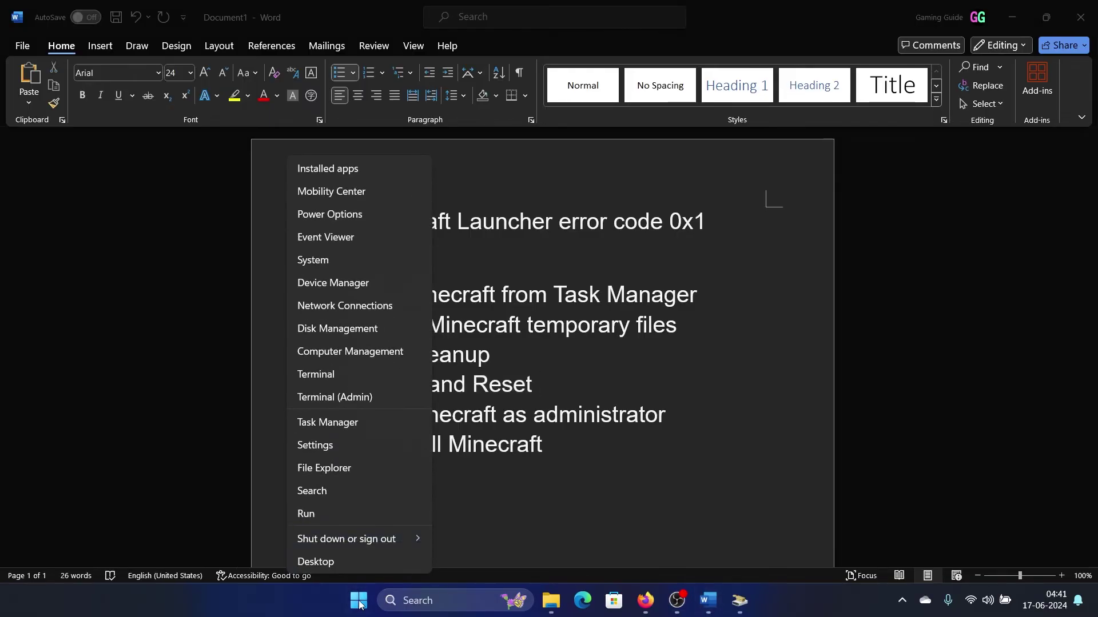
# Open Minecraft Launcher's advanced options under Settings > Apps > Installed apps
pyautogui.click(356, 445)
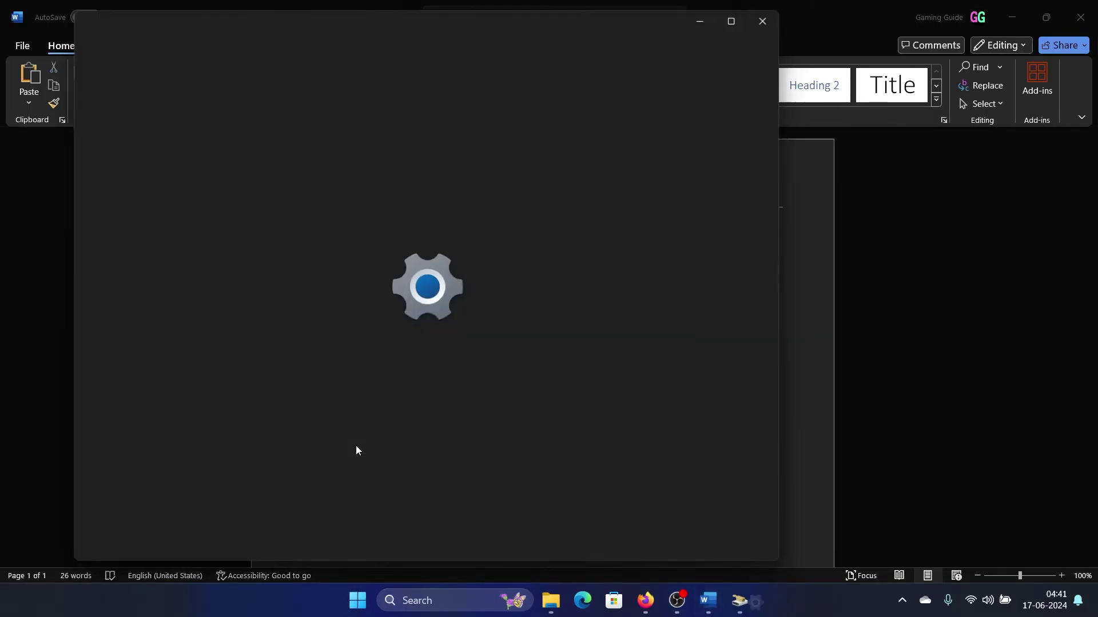
pyautogui.click(143, 297)
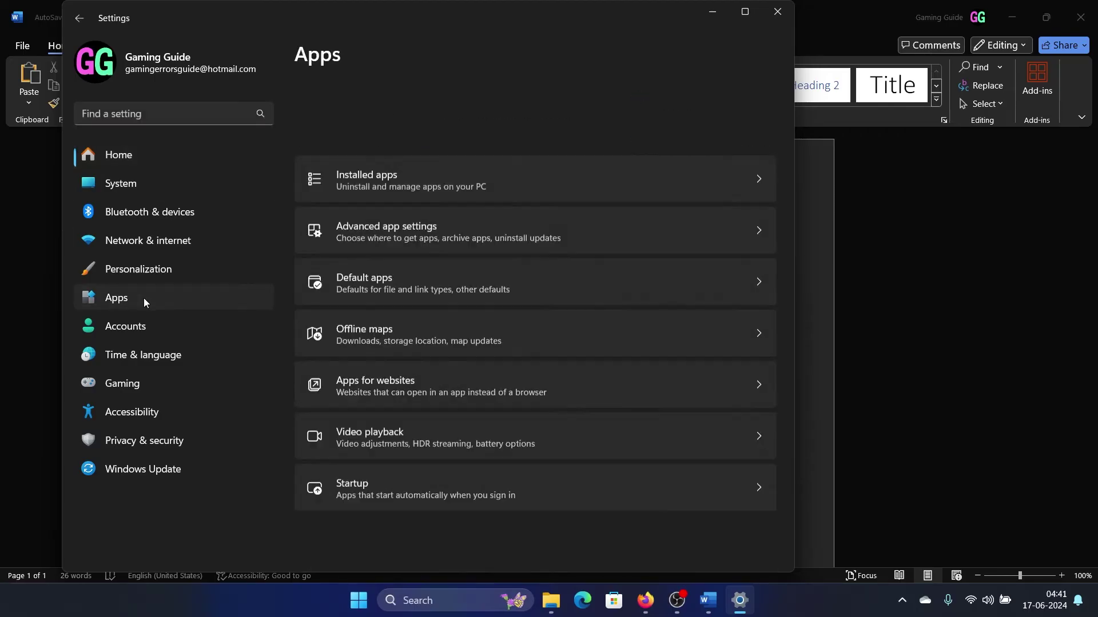
pyautogui.click(424, 116)
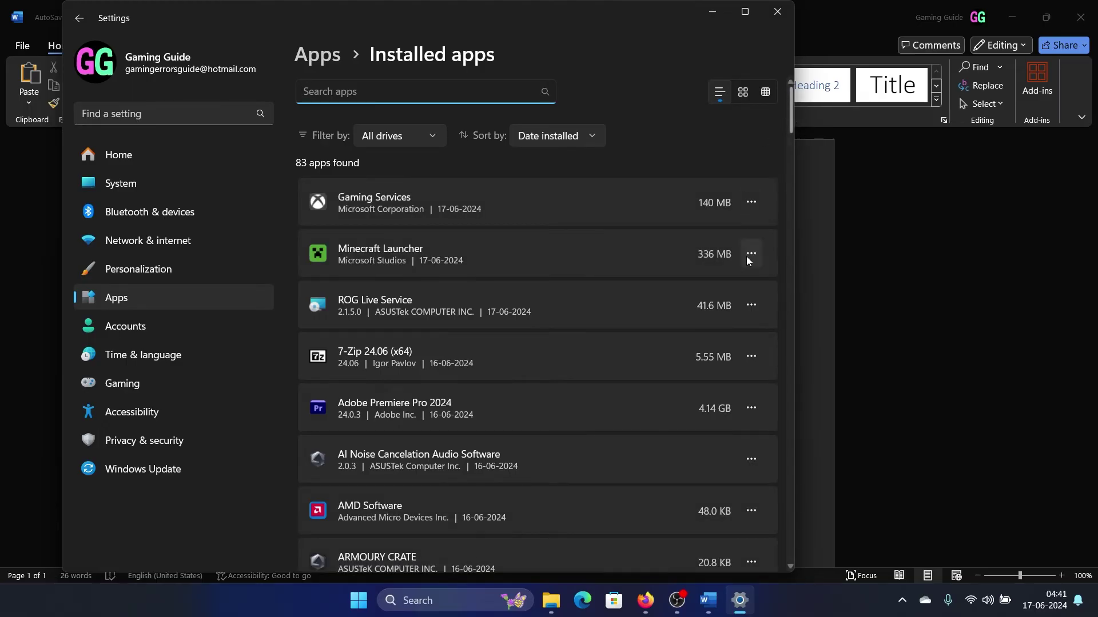
pyautogui.click(746, 255)
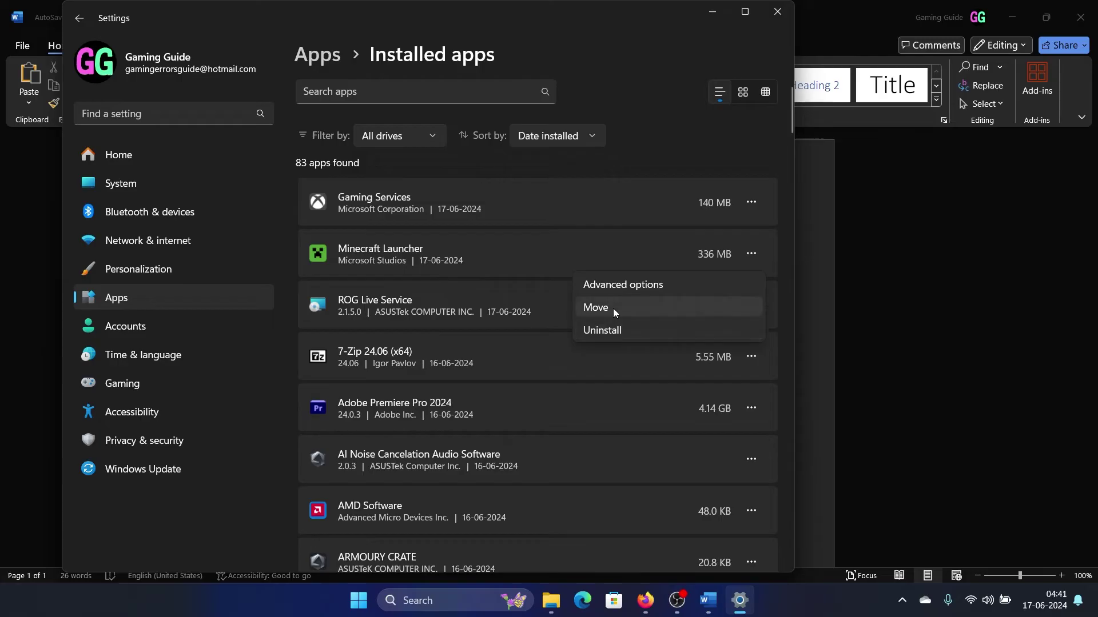
pyautogui.click(621, 289)
pyautogui.scroll(-4, 618, 295)
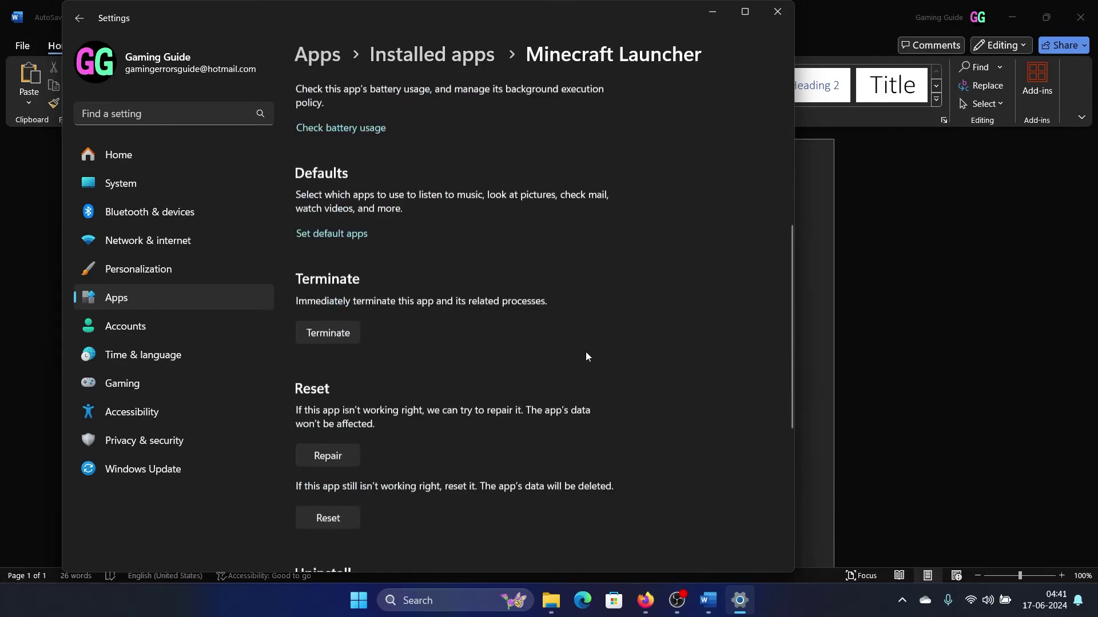
pyautogui.scroll(-1, 586, 353)
# Terminate, repair and reset Minecraft Launcher, confirming the data reset
pyautogui.click(337, 220)
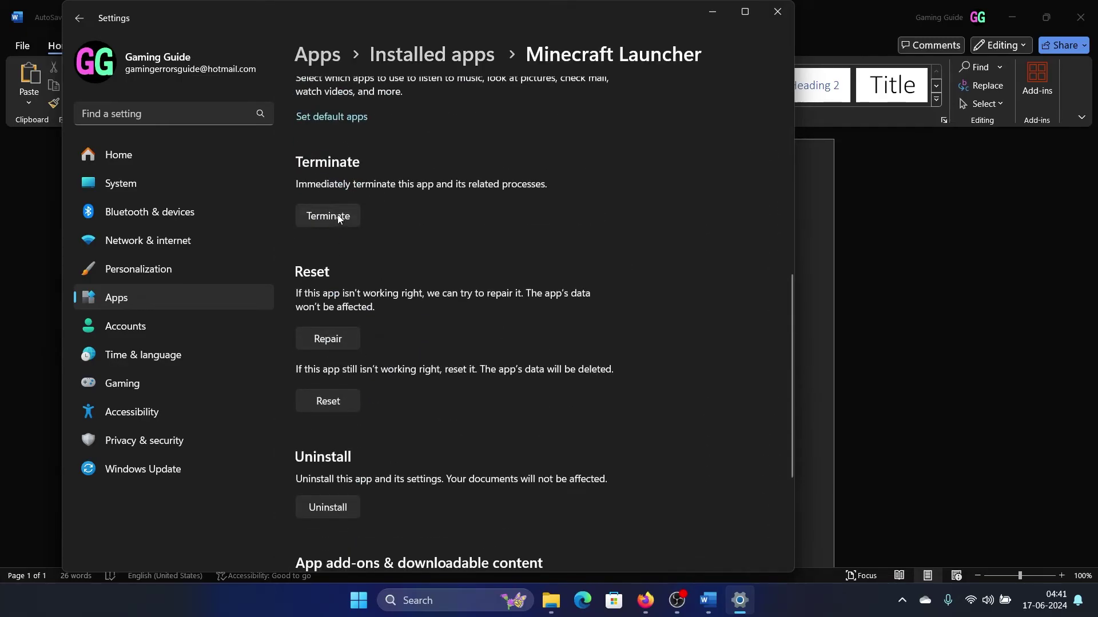
pyautogui.click(340, 335)
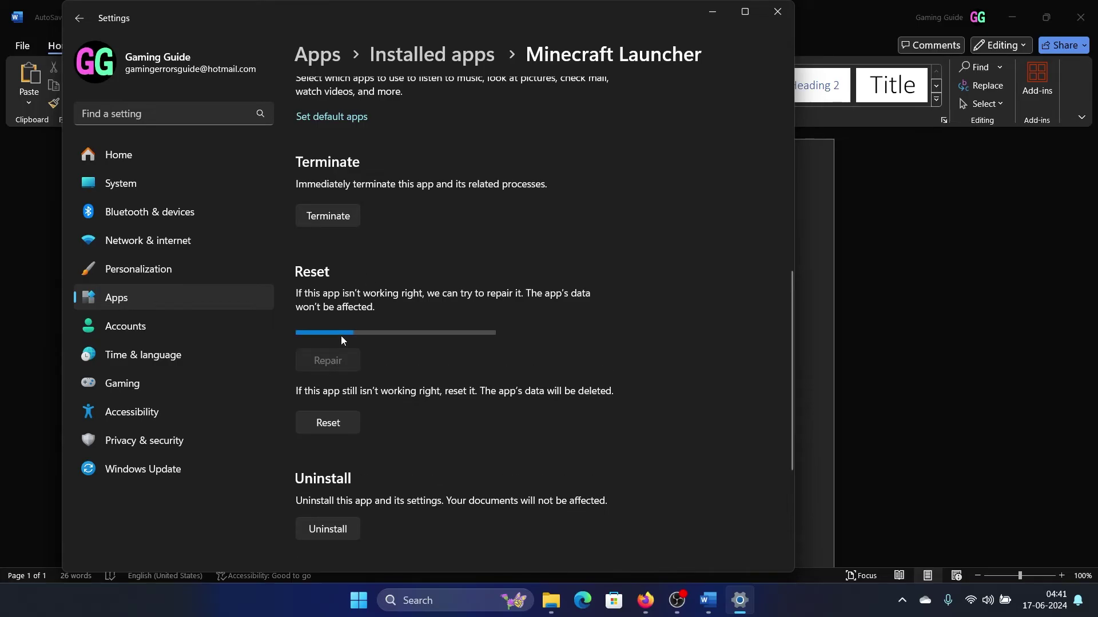
pyautogui.click(340, 407)
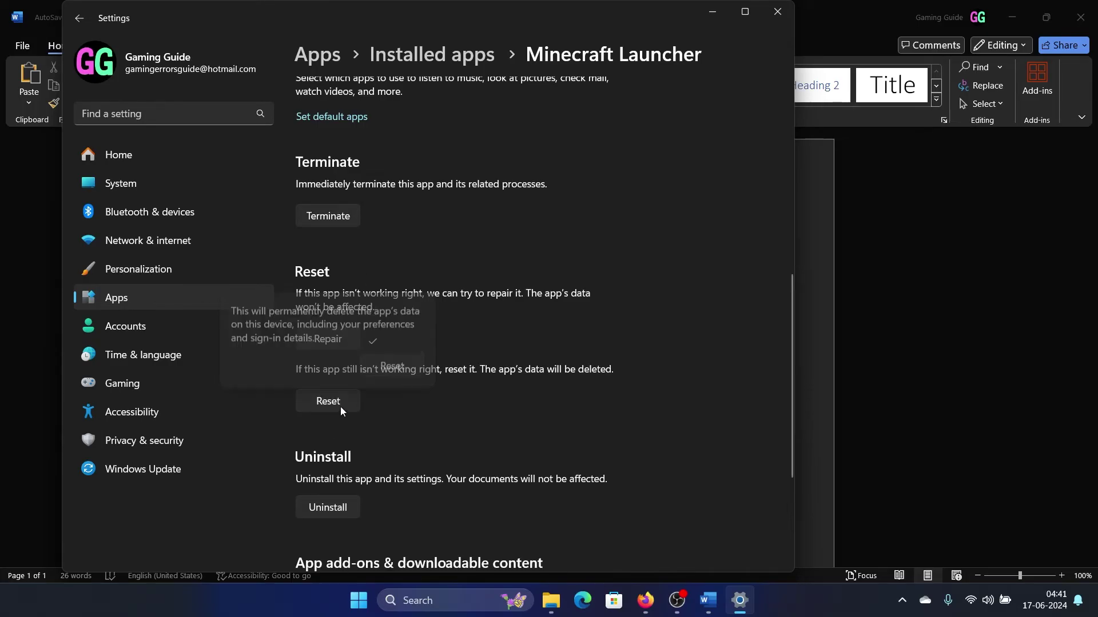
pyautogui.click(394, 367)
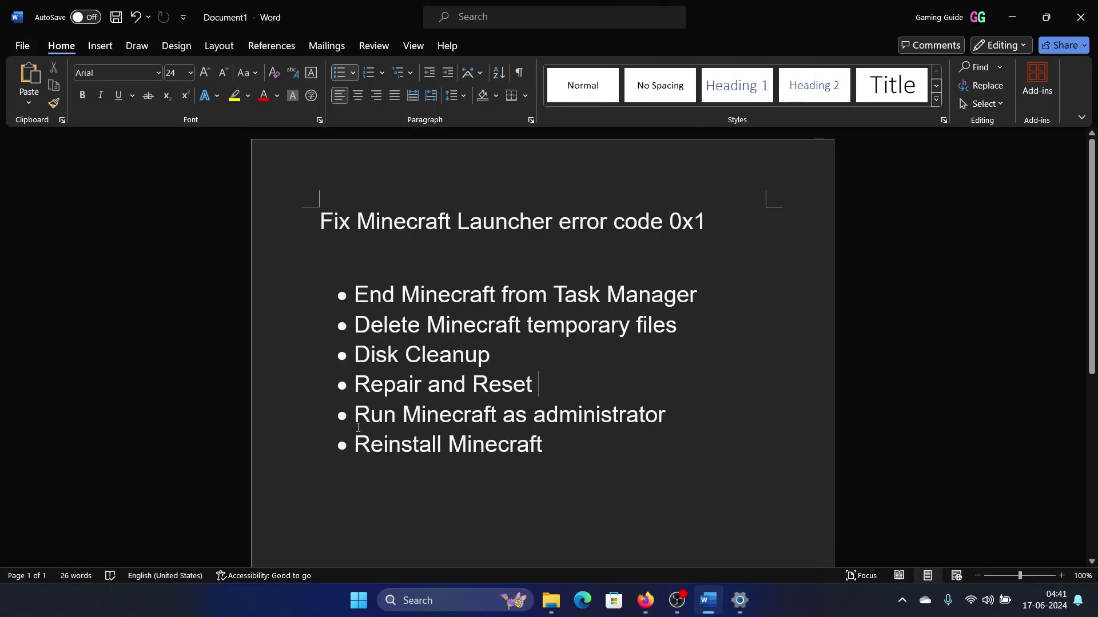
# Run Minecraft Launcher as administrator from the Windows Search best match
pyautogui.moveTo(355, 416); pyautogui.dragTo(683, 417)
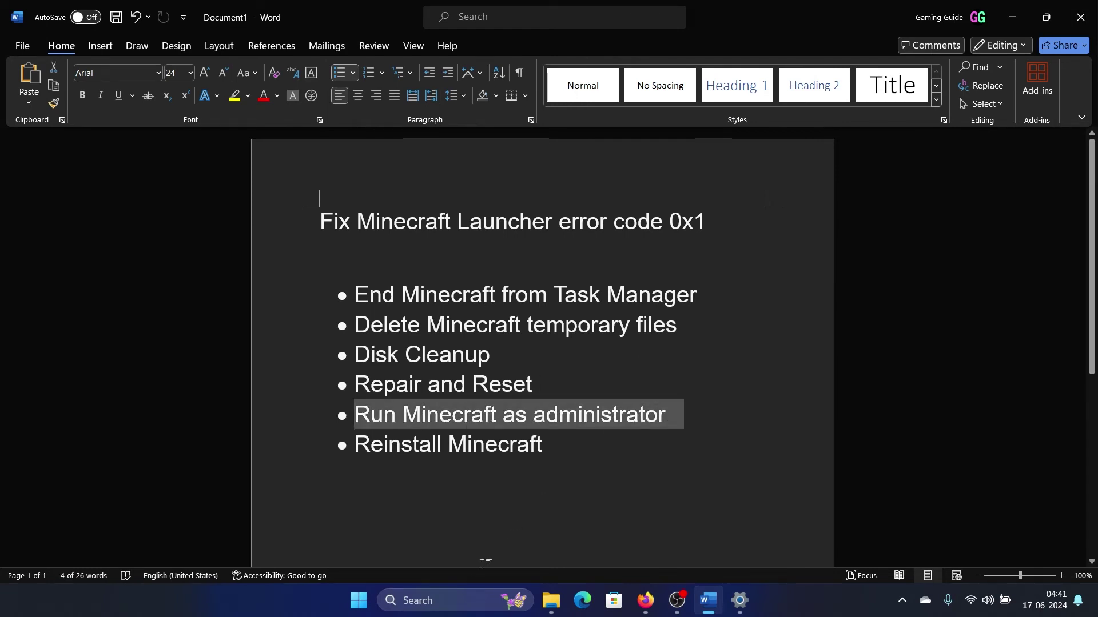
pyautogui.click(462, 598)
pyautogui.write('mine')
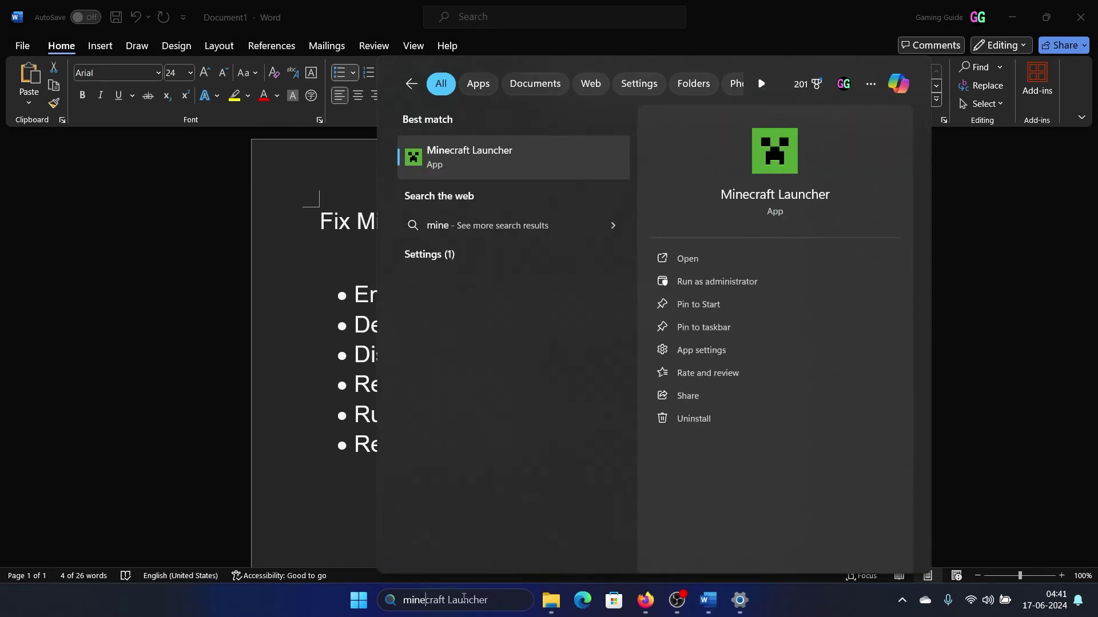
pyautogui.write('cr')
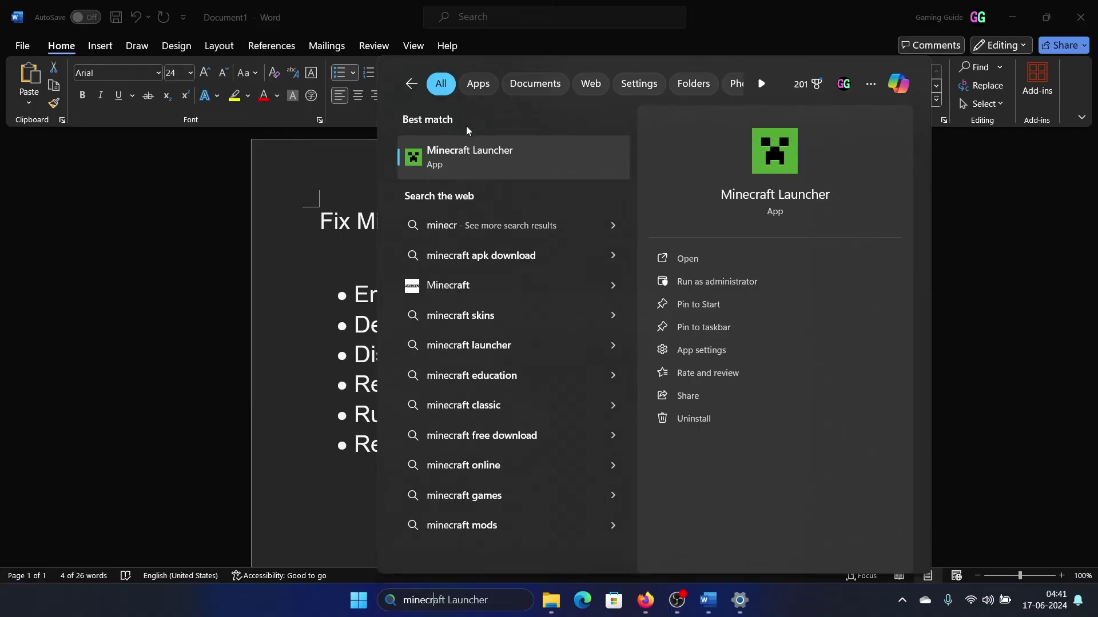
pyautogui.rightClick(500, 158)
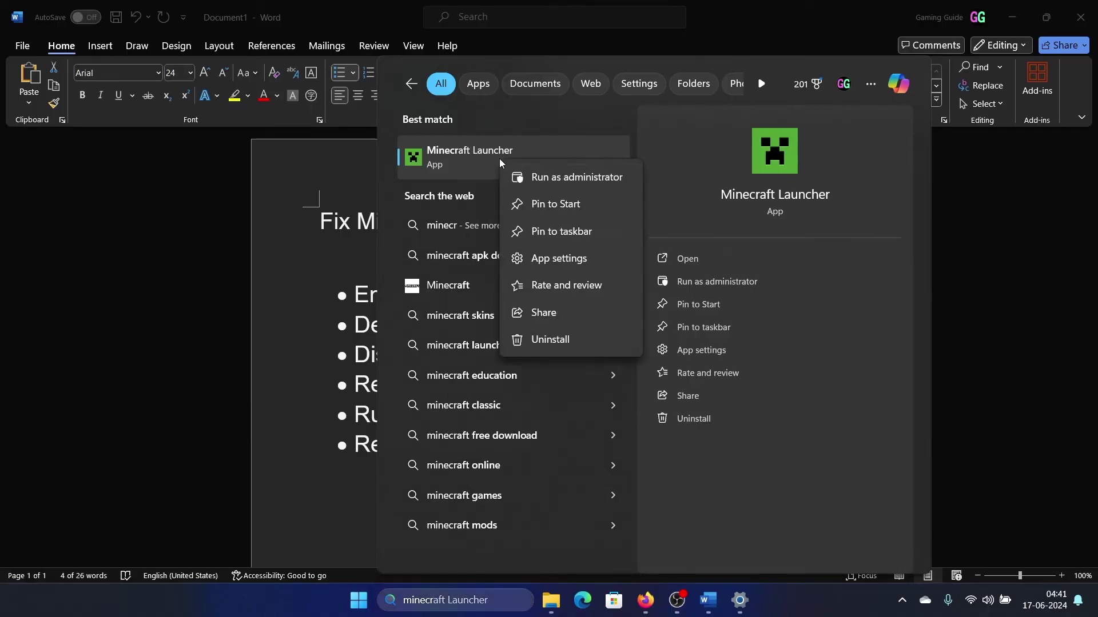
pyautogui.click(538, 173)
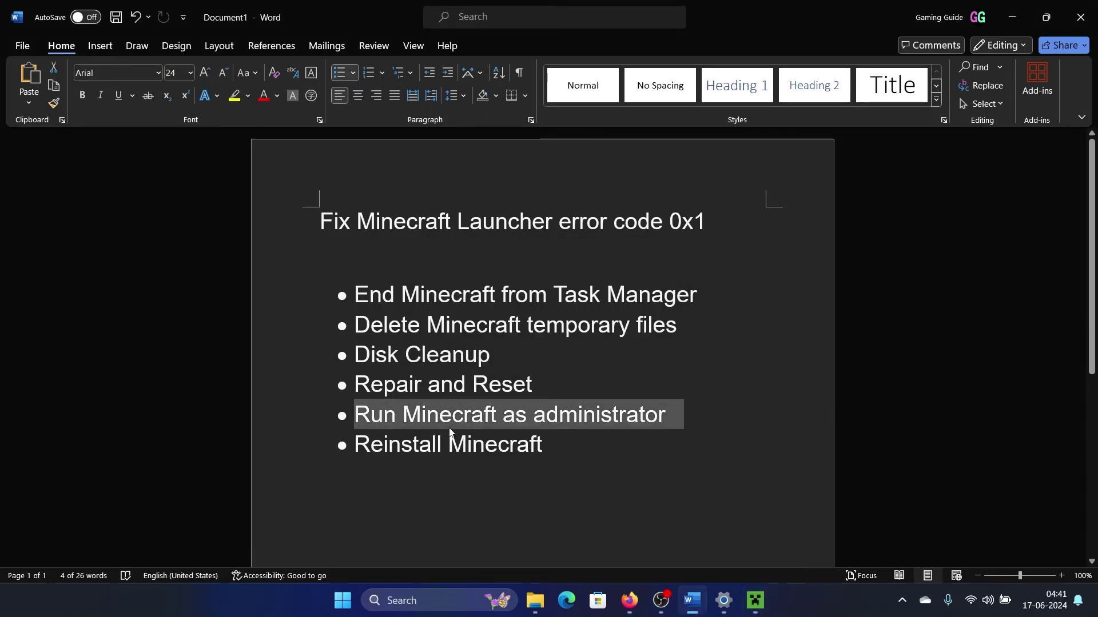
# Terminate Minecraft Launcher from its app settings and close Settings
pyautogui.moveTo(357, 452); pyautogui.dragTo(588, 443)
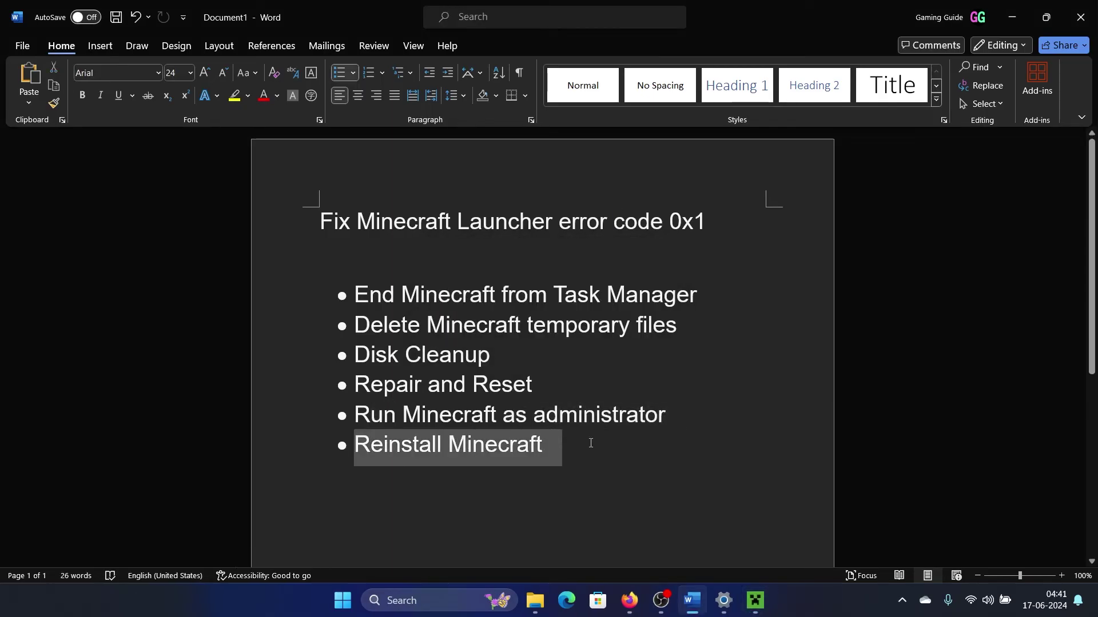
pyautogui.click(559, 481)
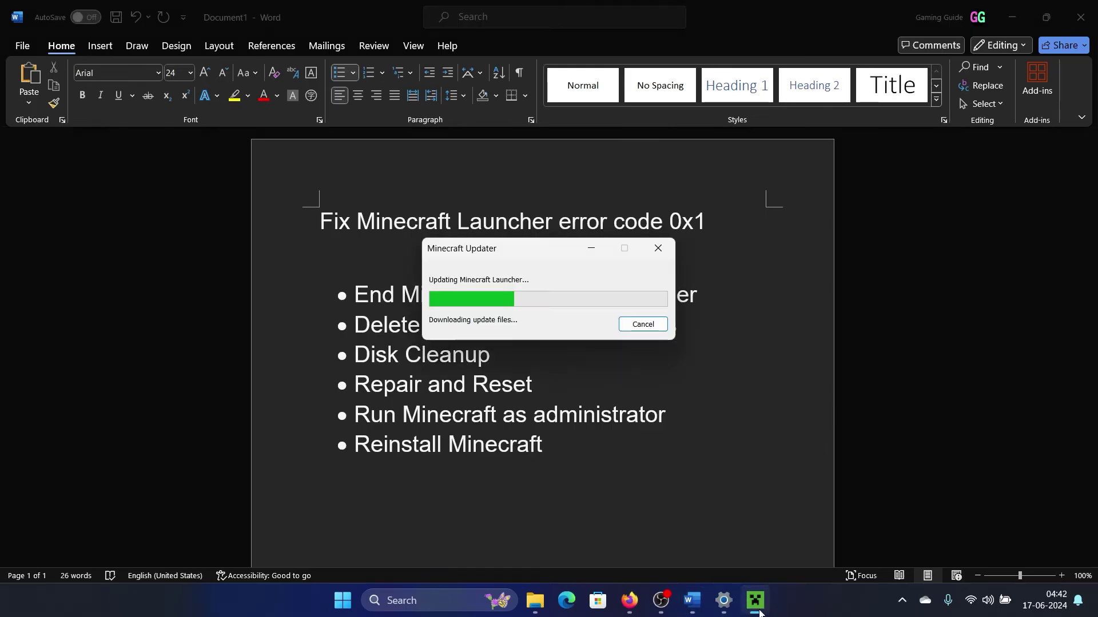
pyautogui.click(731, 601)
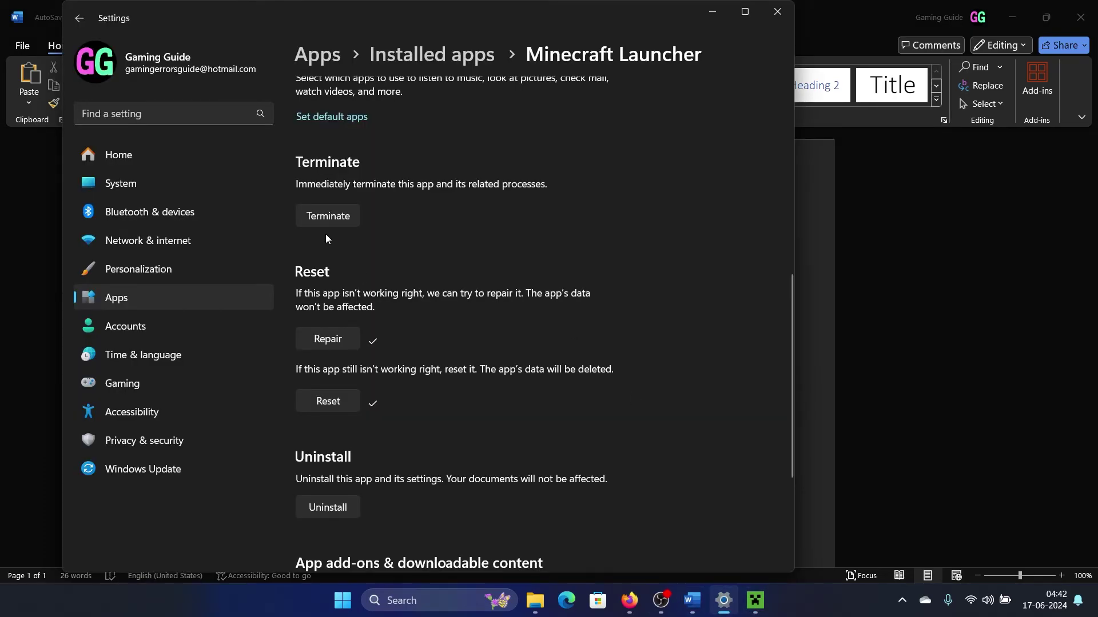
pyautogui.click(333, 220)
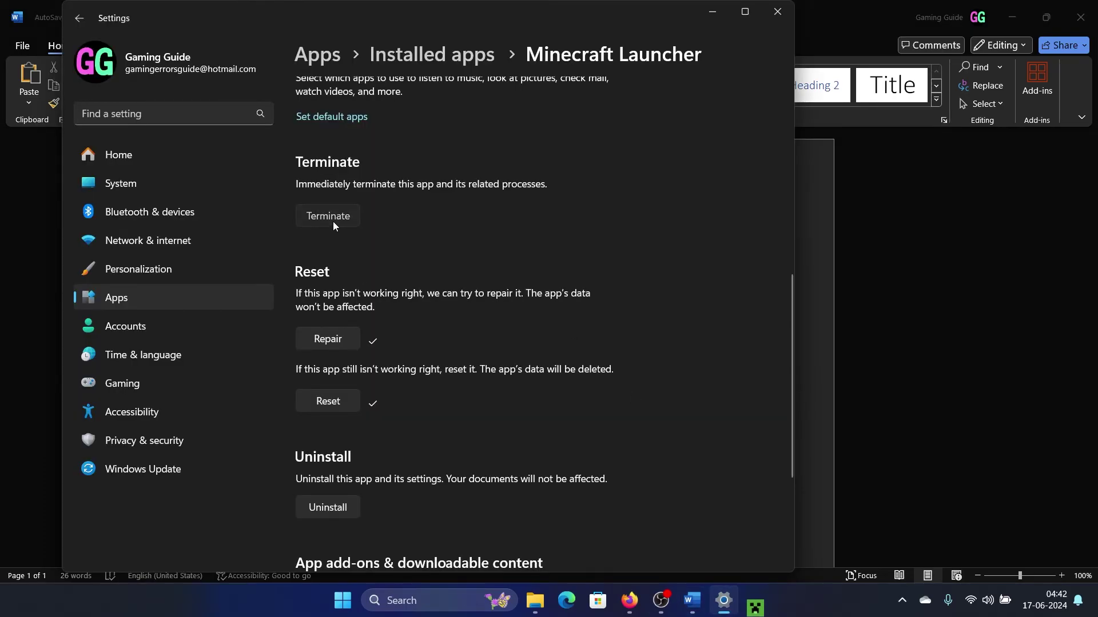
pyautogui.click(778, 18)
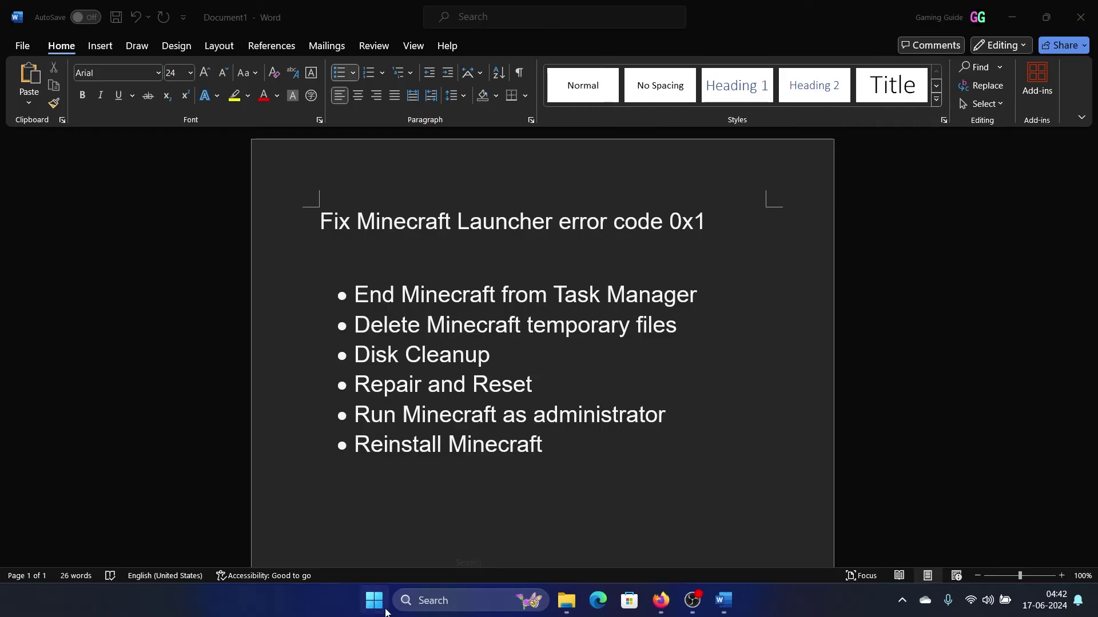
# Uninstall Minecraft Launcher from Settings > Apps > Installed apps, then close Settings
pyautogui.rightClick(374, 601)
pyautogui.click(391, 444)
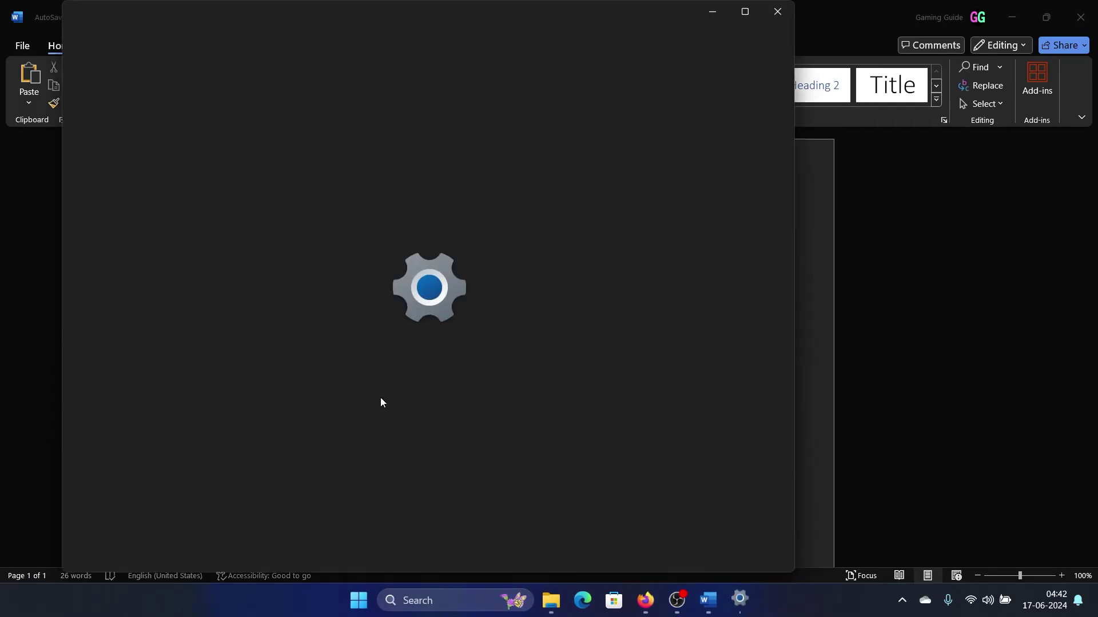
pyautogui.click(151, 306)
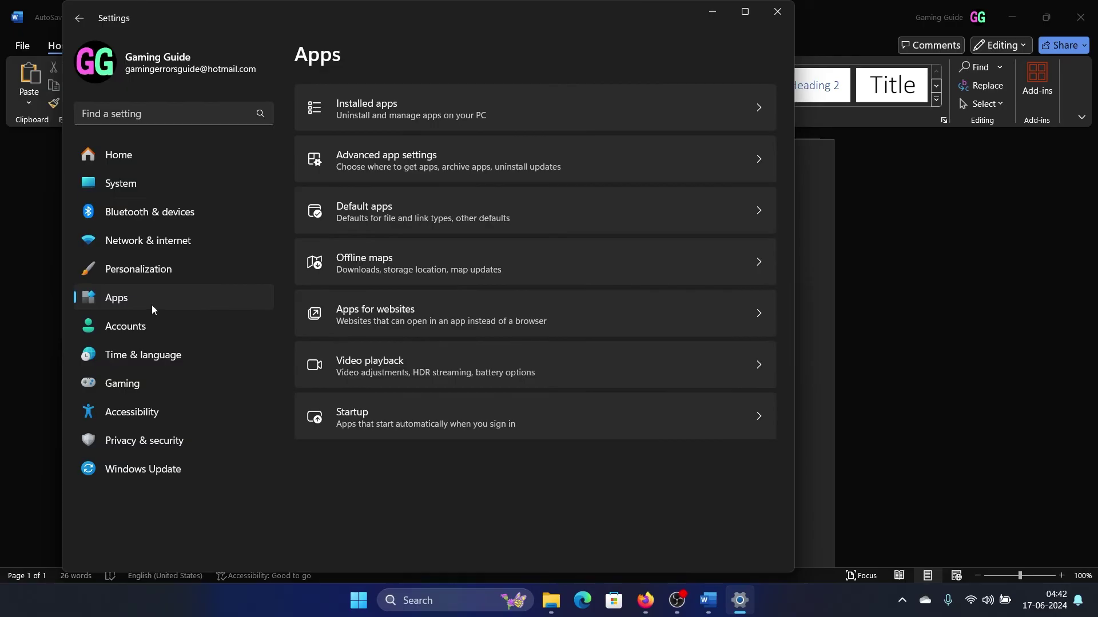
pyautogui.click(511, 111)
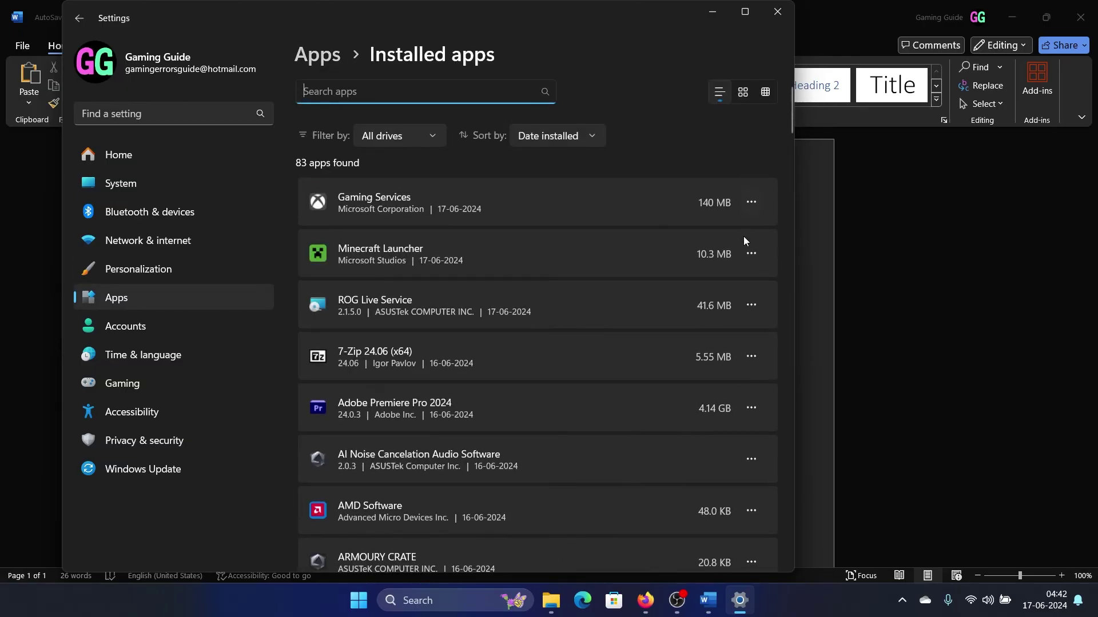
pyautogui.click(751, 255)
pyautogui.click(631, 332)
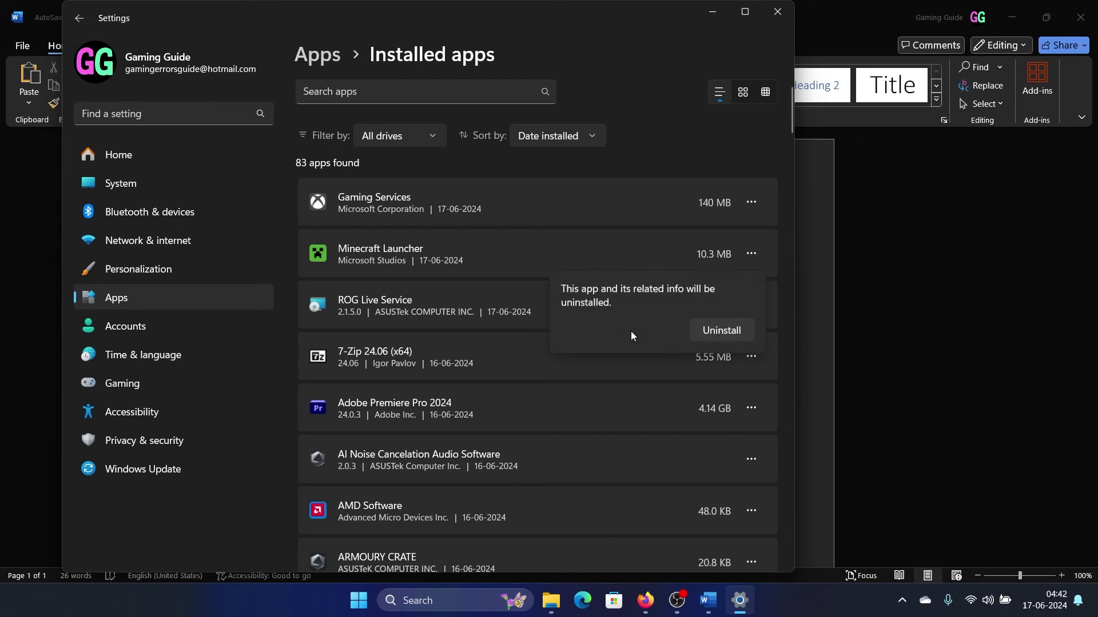
pyautogui.click(722, 332)
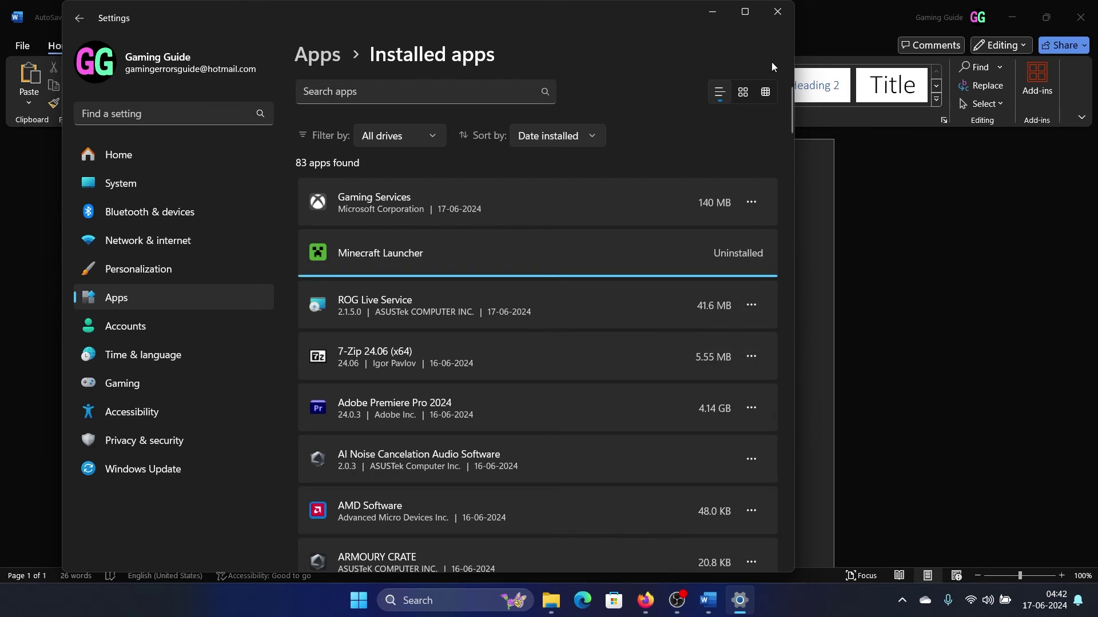
pyautogui.click(777, 12)
pyautogui.click(629, 600)
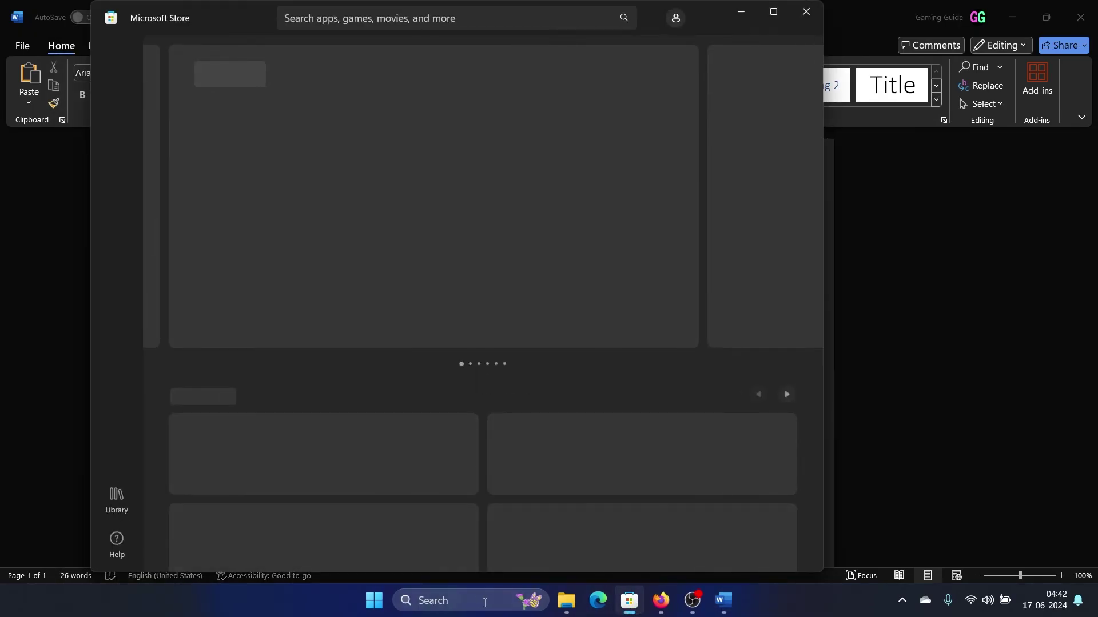
# Bring up the Microsoft Store maximized, ready to search
pyautogui.click(506, 602)
pyautogui.write('microsoft Store')
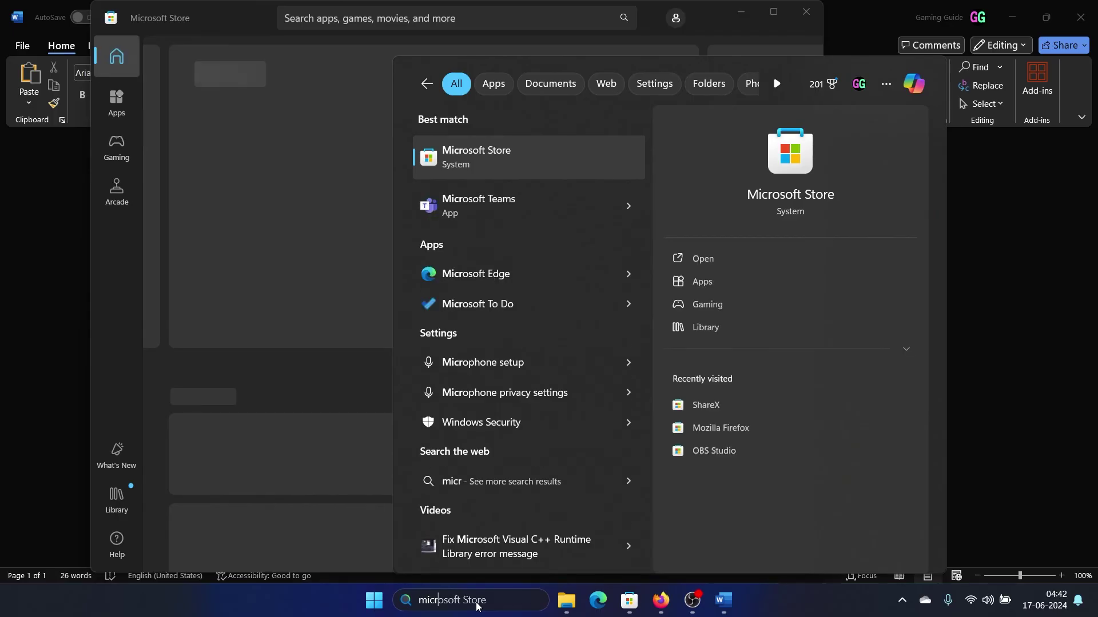
pyautogui.click(508, 150)
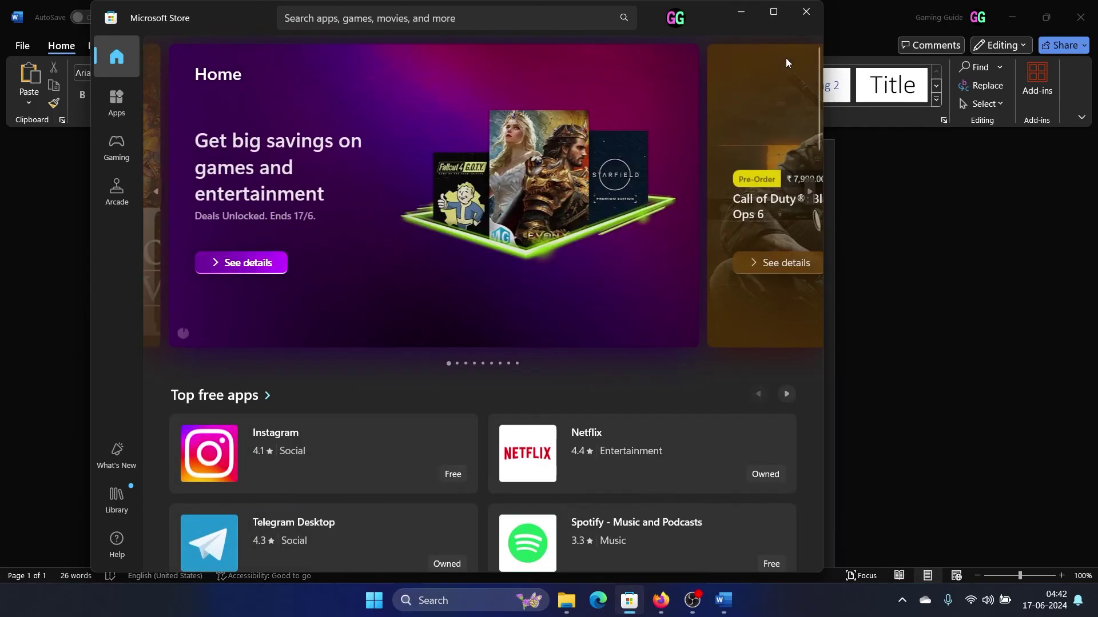
pyautogui.click(773, 12)
pyautogui.click(490, 15)
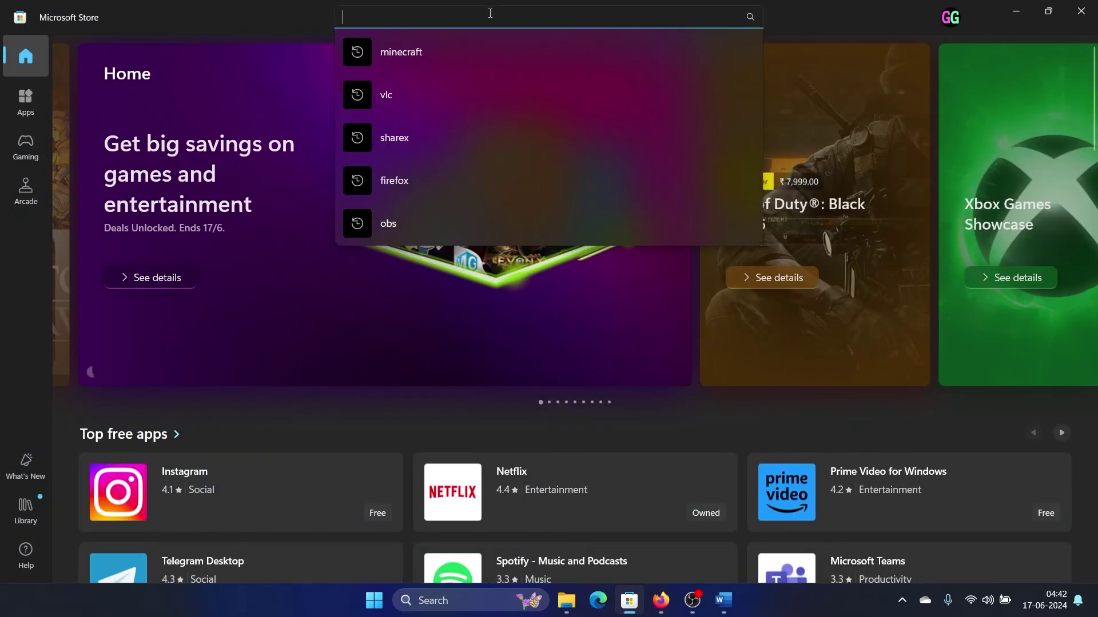
# Search the Store for 'minecraft', install Minecraft Launcher, and return to Word
pyautogui.click(469, 50)
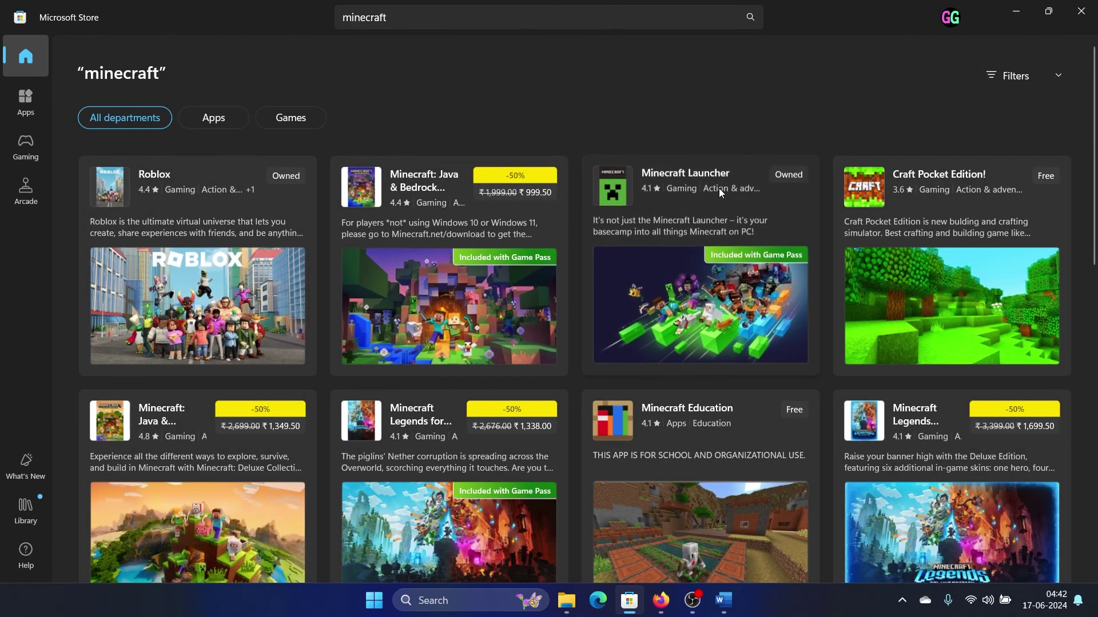
pyautogui.click(719, 188)
pyautogui.scroll(-2, 404, 354)
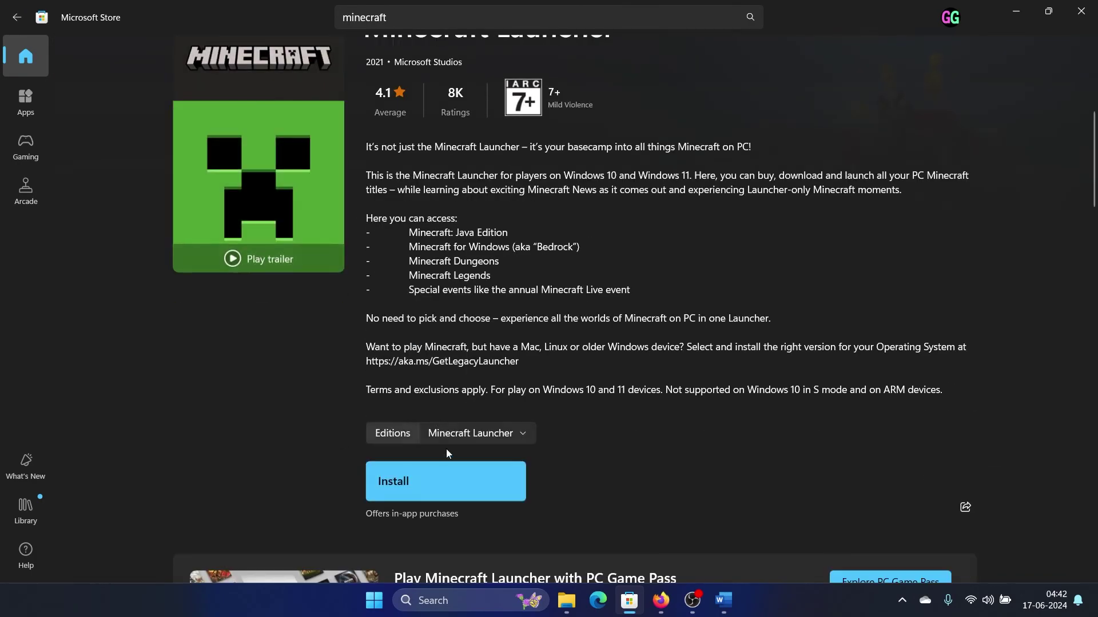
pyautogui.click(446, 491)
pyautogui.click(459, 459)
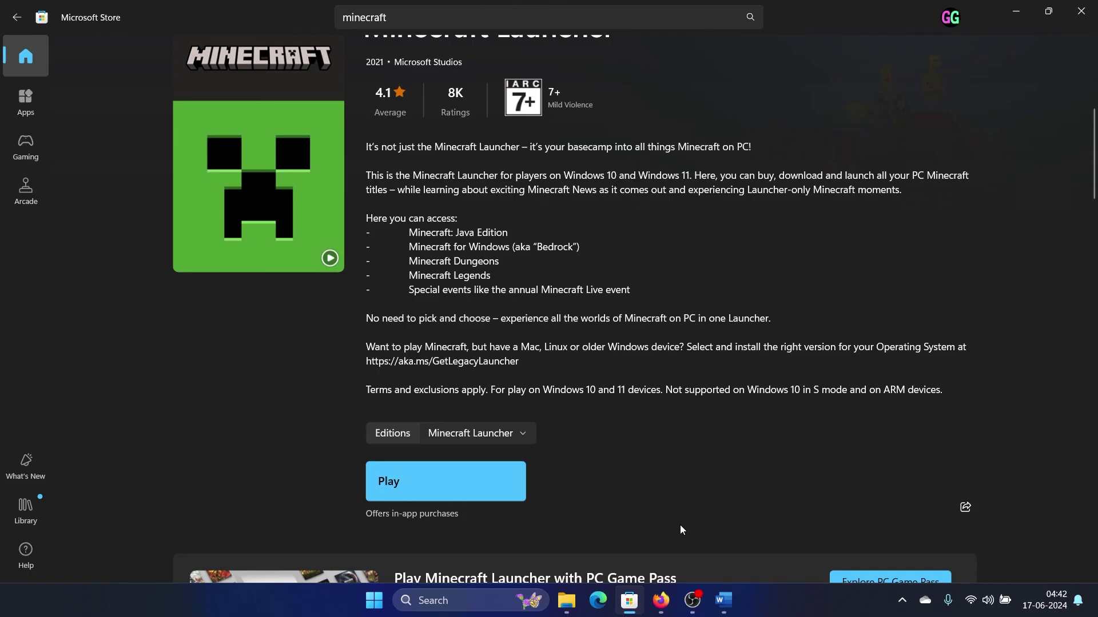
pyautogui.click(723, 601)
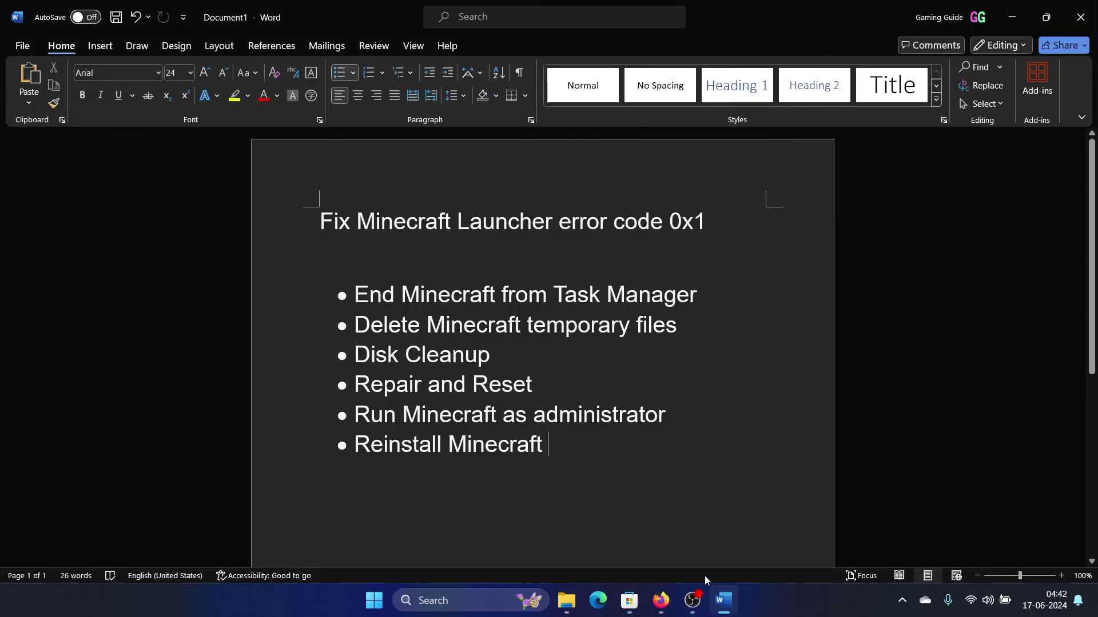